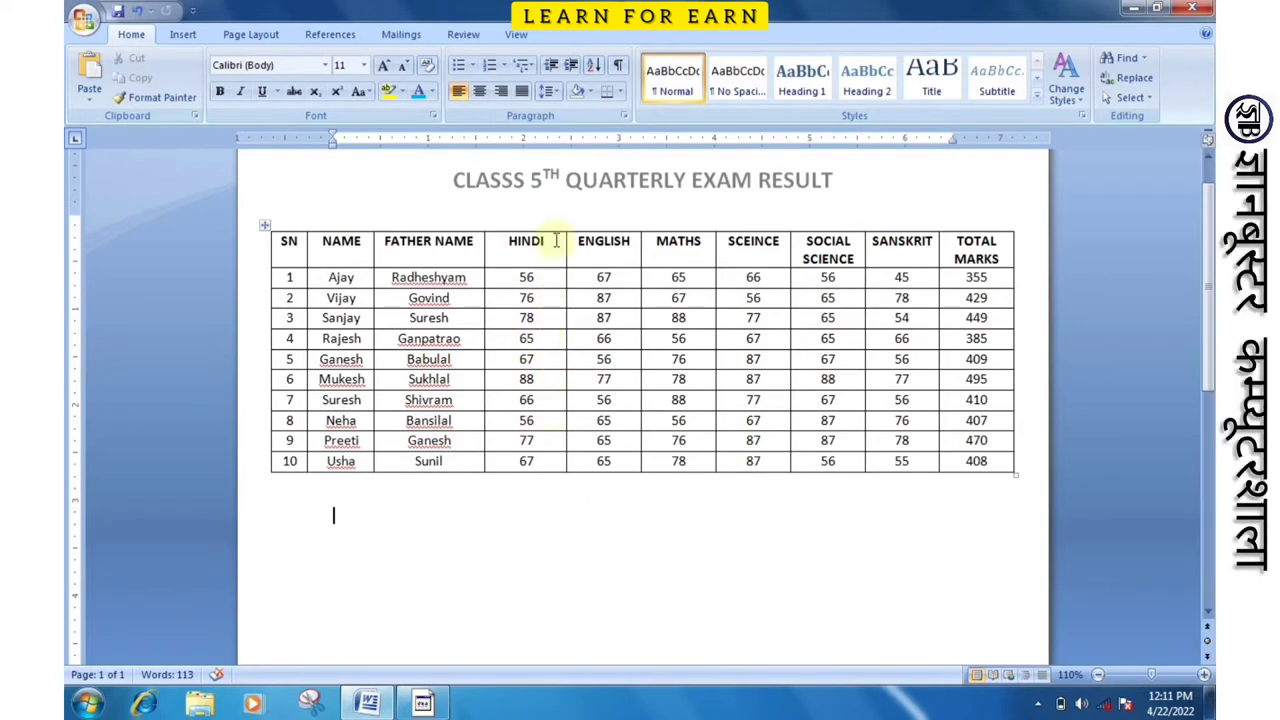
# Step: Place the cursor in the table's 66 cell and apply the light-blue grid table style
pyautogui.click(601, 339)
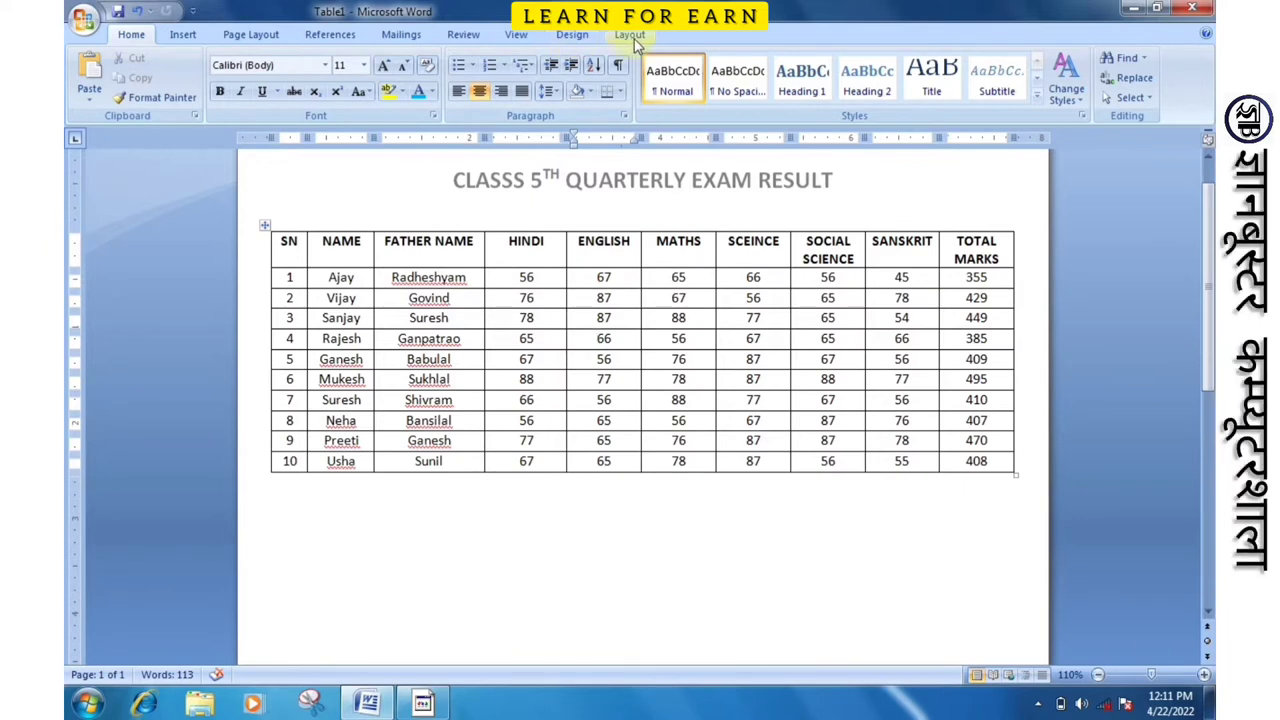
pyautogui.click(460, 543)
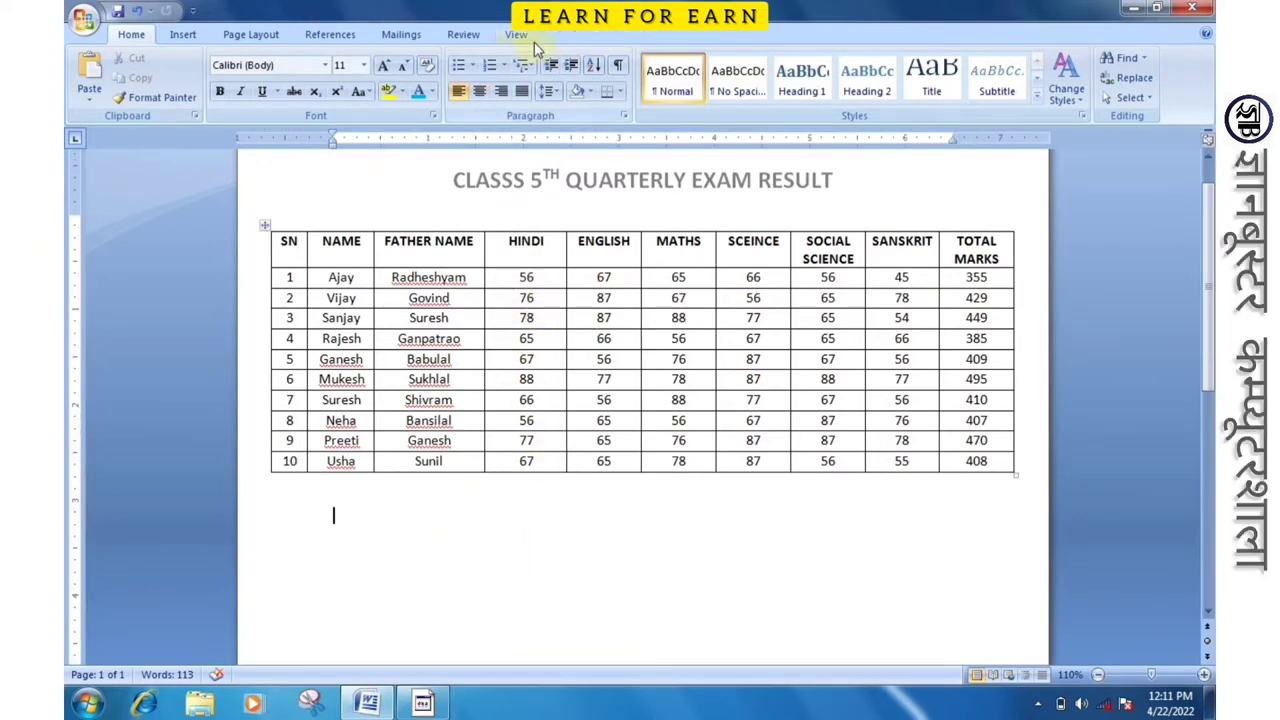
pyautogui.click(612, 340)
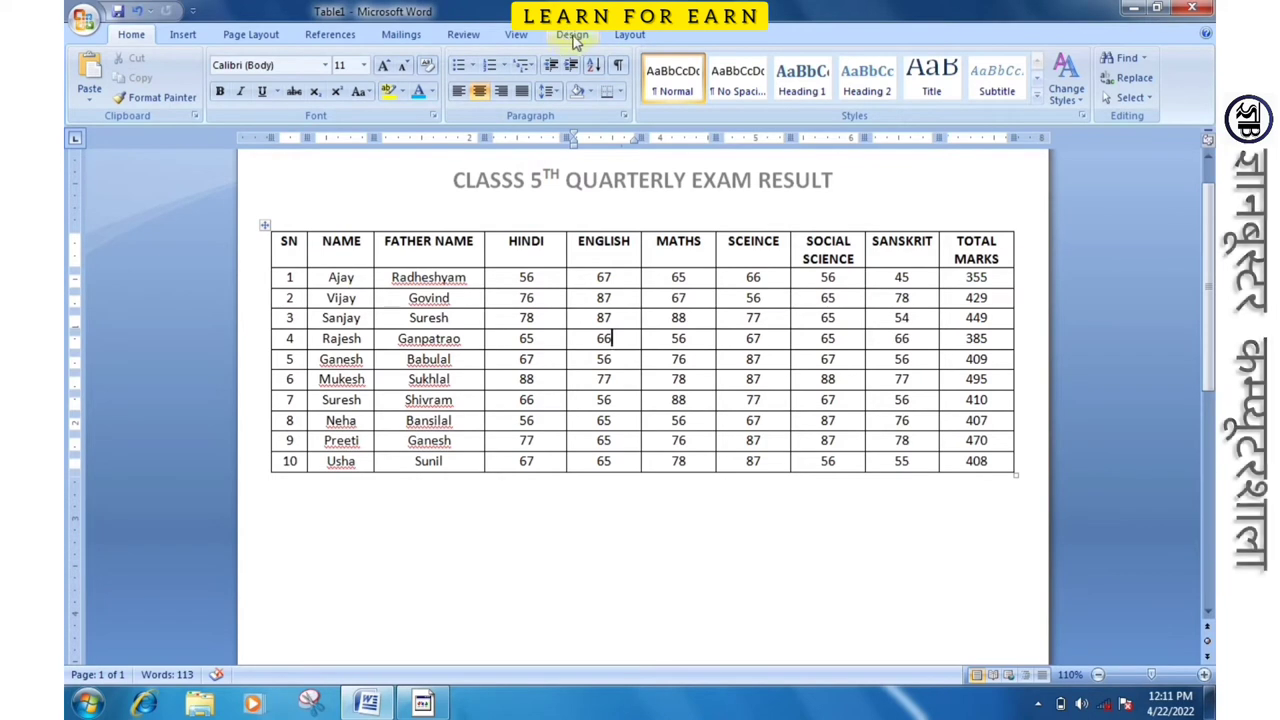
pyautogui.click(574, 35)
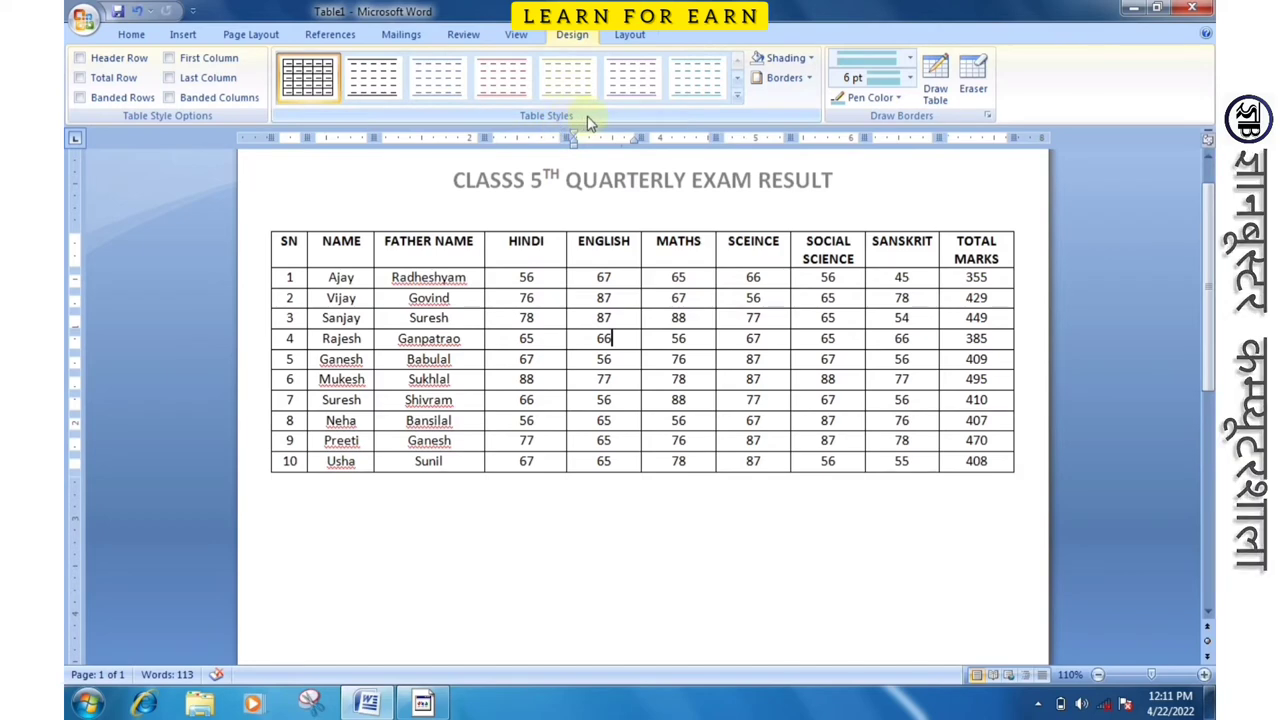
pyautogui.click(737, 100)
pyautogui.scroll(-3, 512, 385)
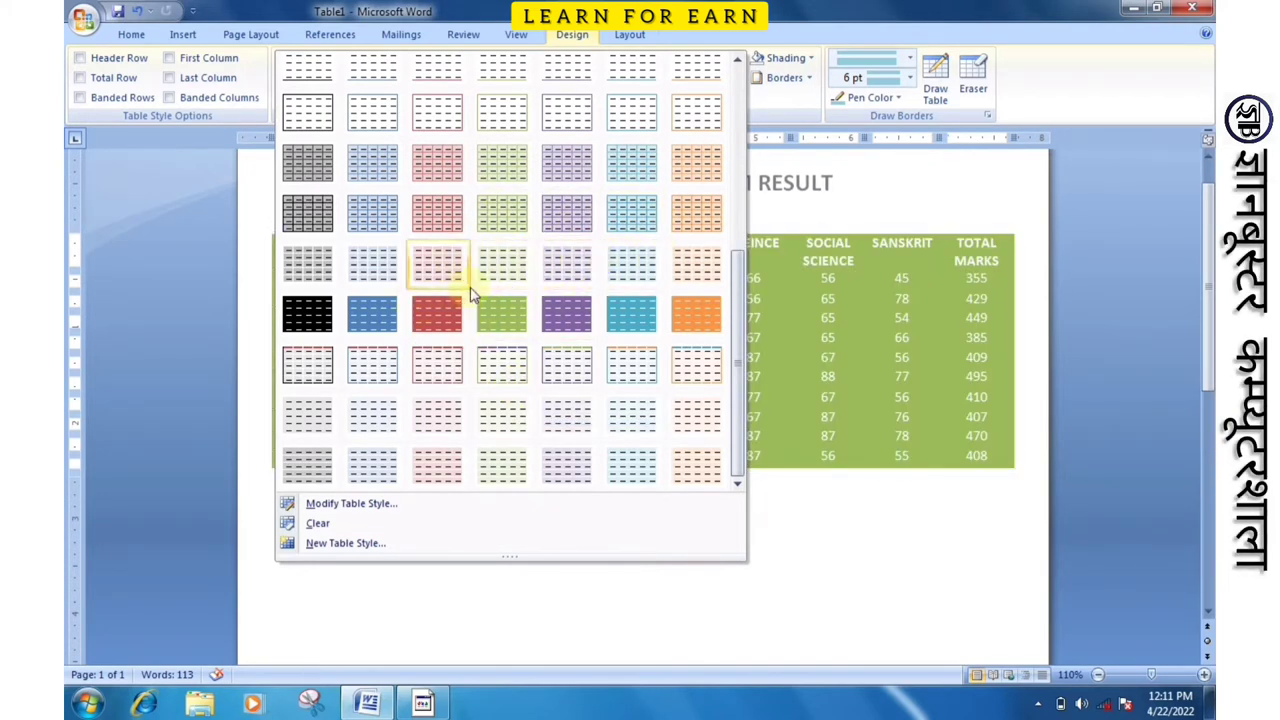
pyautogui.scroll(3, 468, 282)
pyautogui.scroll(-3, 470, 290)
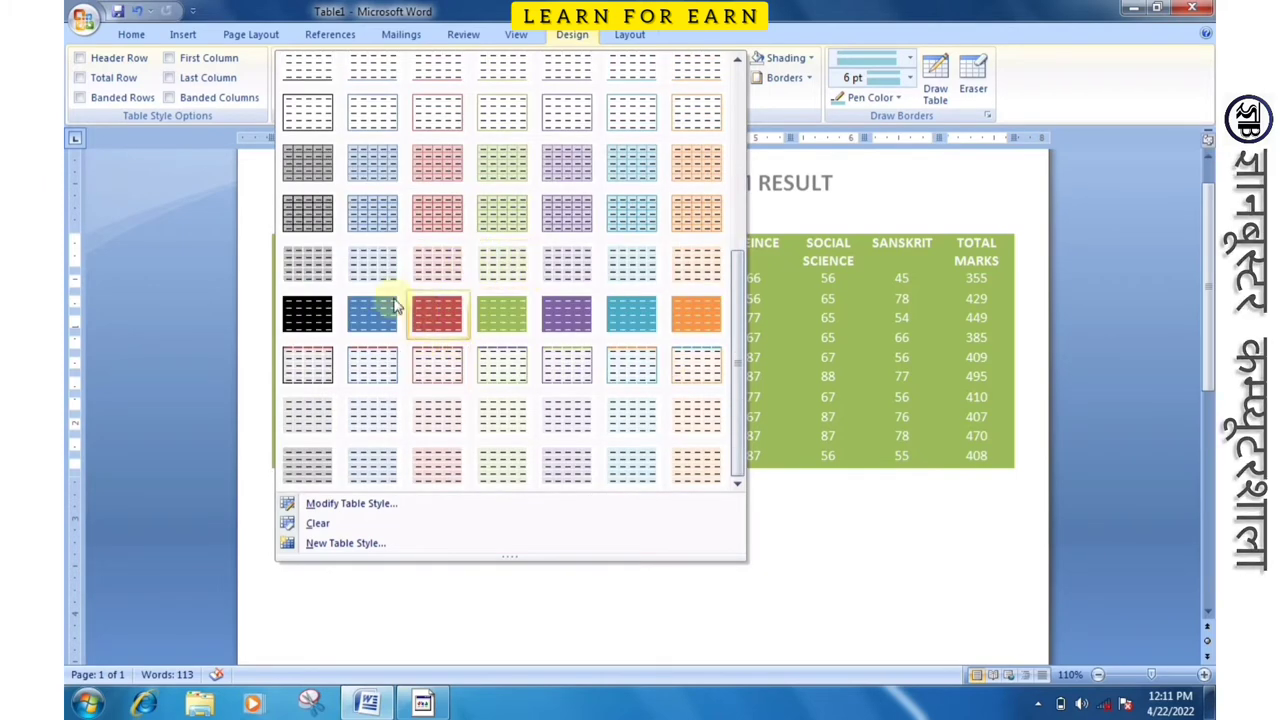
pyautogui.click(372, 215)
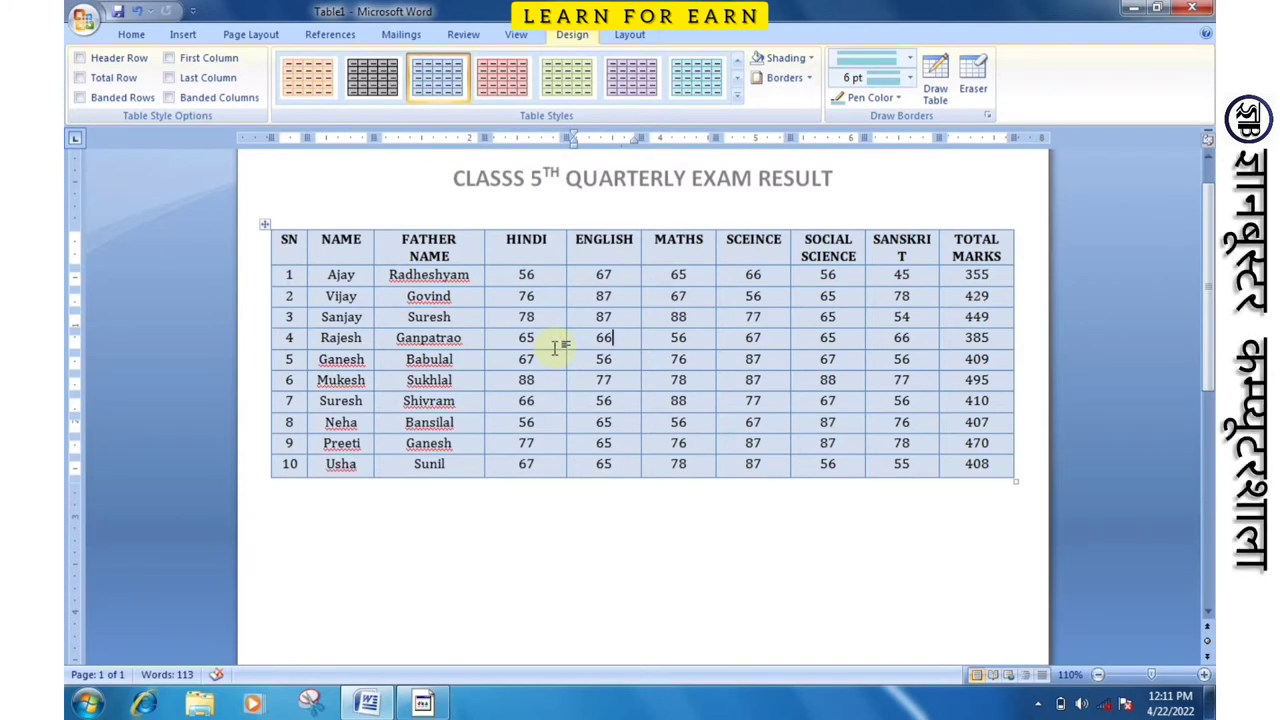
# Step: Try the solid purple table style on the exam result table instead
pyautogui.click(739, 96)
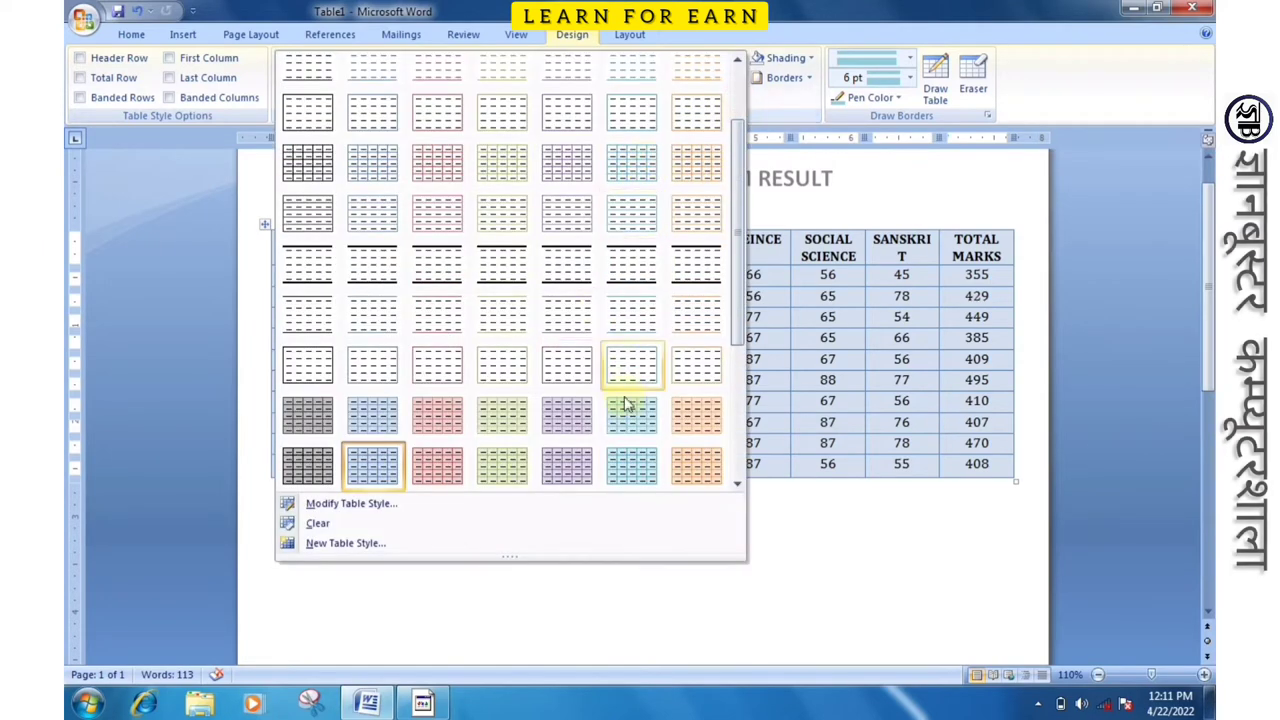
pyautogui.scroll(-5, 625, 403)
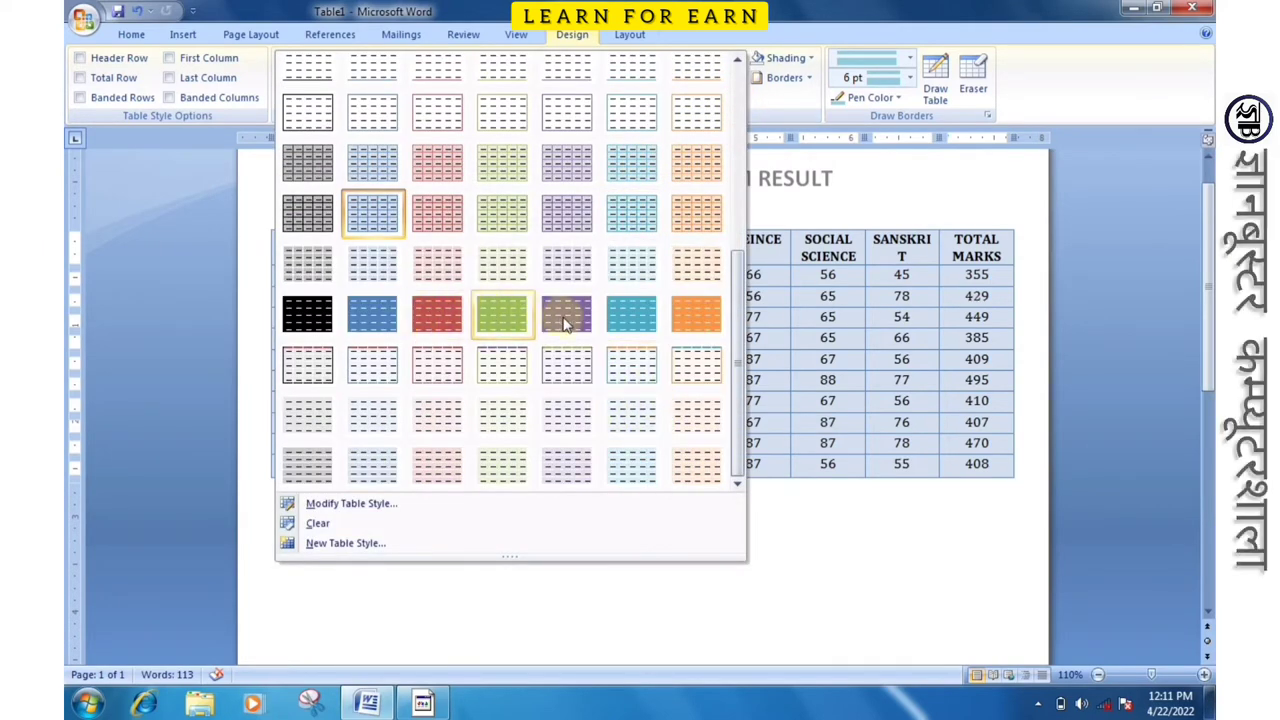
pyautogui.scroll(5, 568, 320)
pyautogui.scroll(-5, 572, 322)
pyautogui.scroll(3, 580, 352)
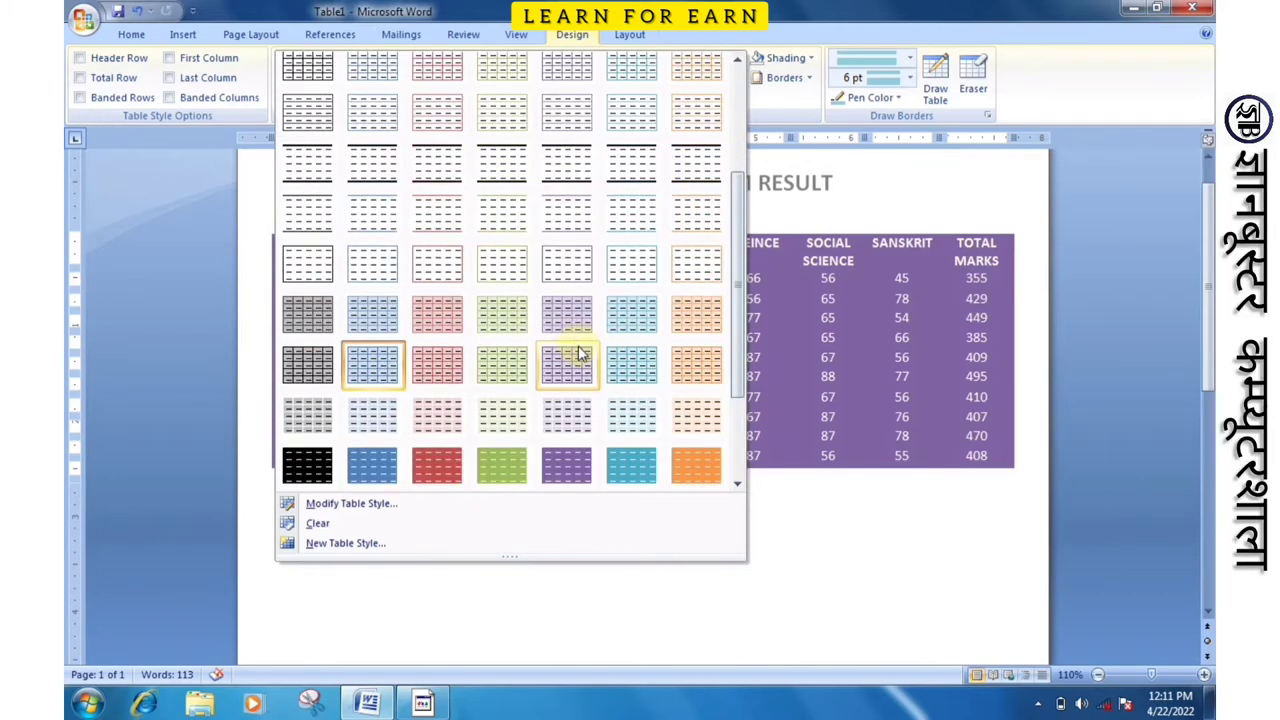
pyautogui.scroll(-3, 578, 340)
pyautogui.click(568, 309)
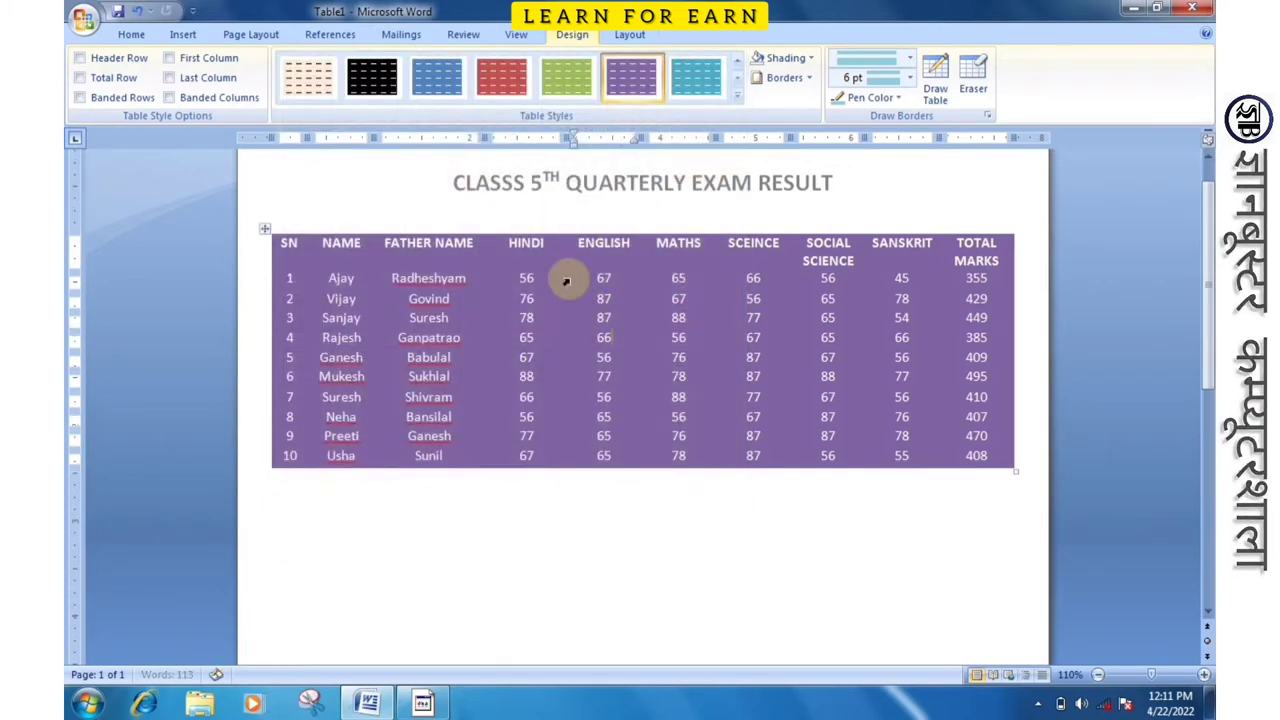
# Step: Switch to a plain table style with only light horizontal row lines
pyautogui.click(737, 97)
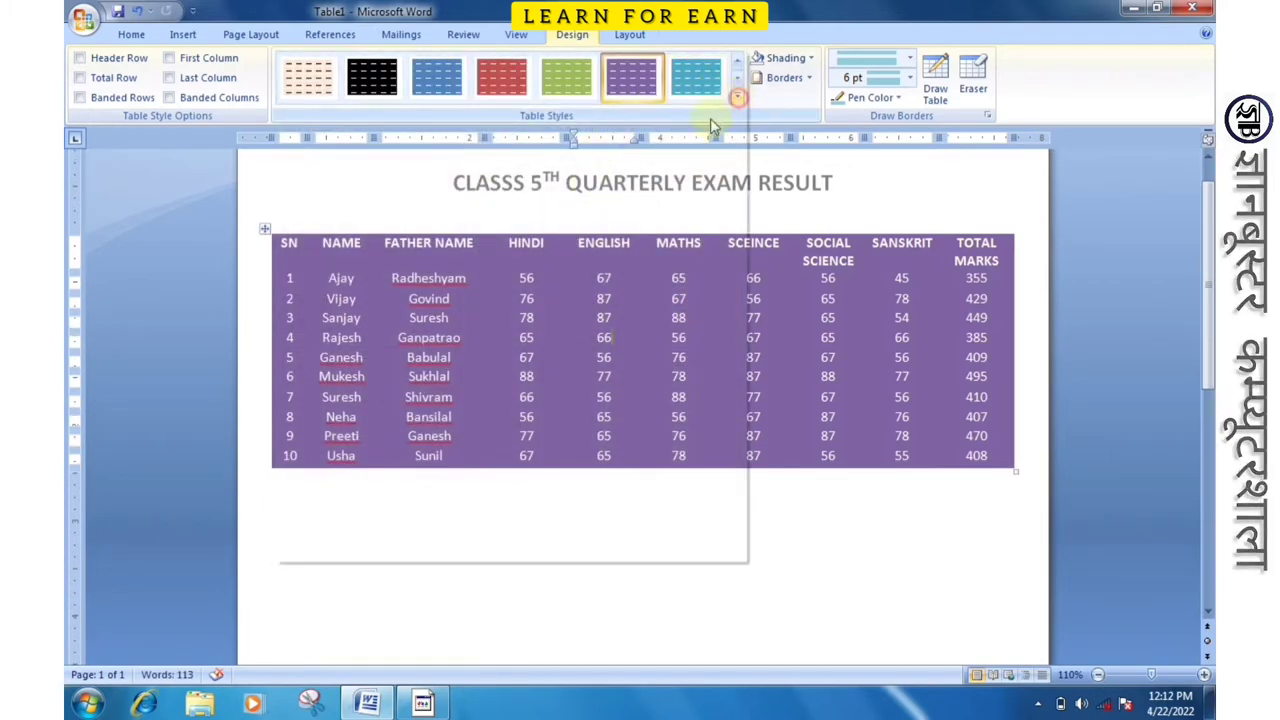
pyautogui.scroll(5, 460, 355)
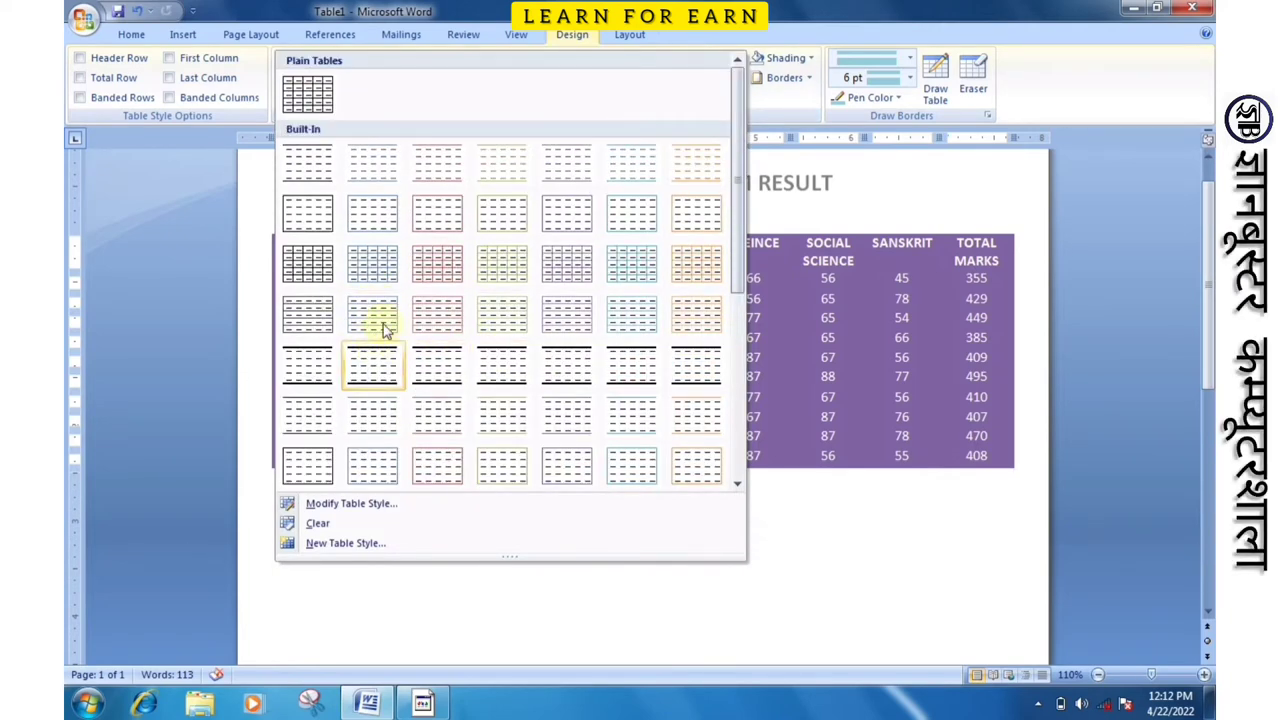
pyautogui.click(381, 328)
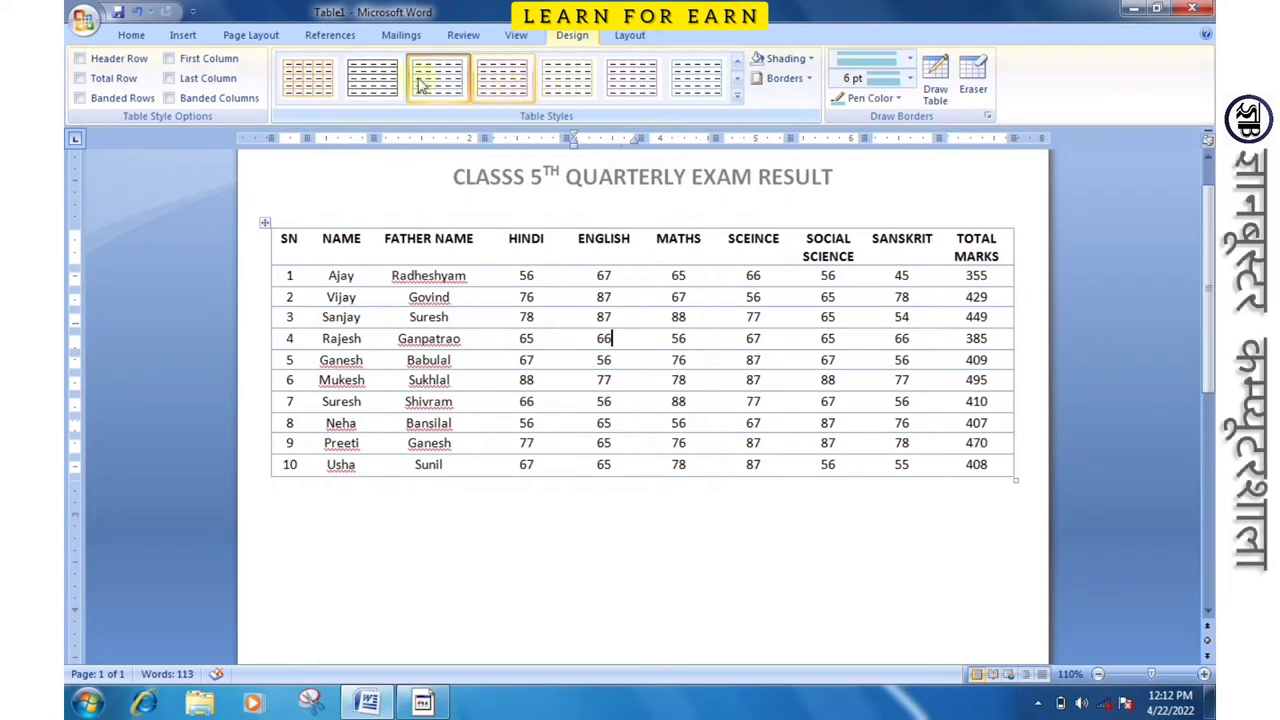
# Step: Try the Header Row and First Column style options, leaving First Column on
pyautogui.click(80, 59)
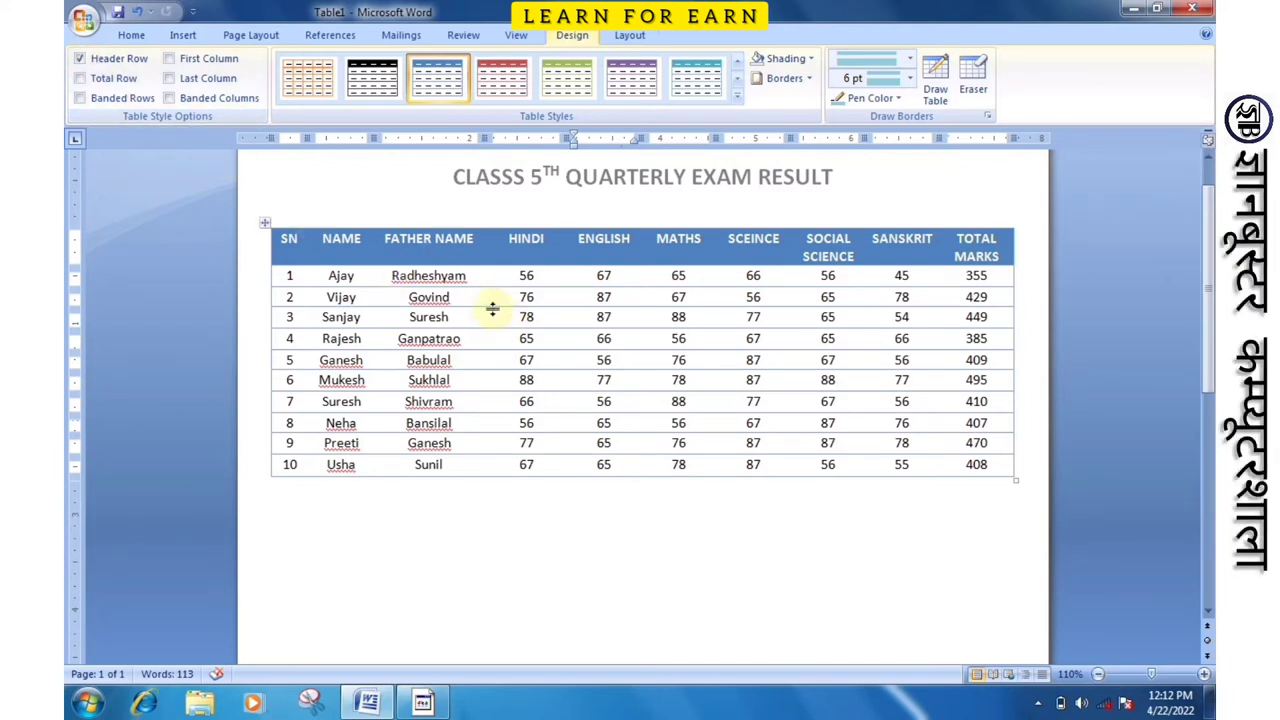
pyautogui.click(80, 59)
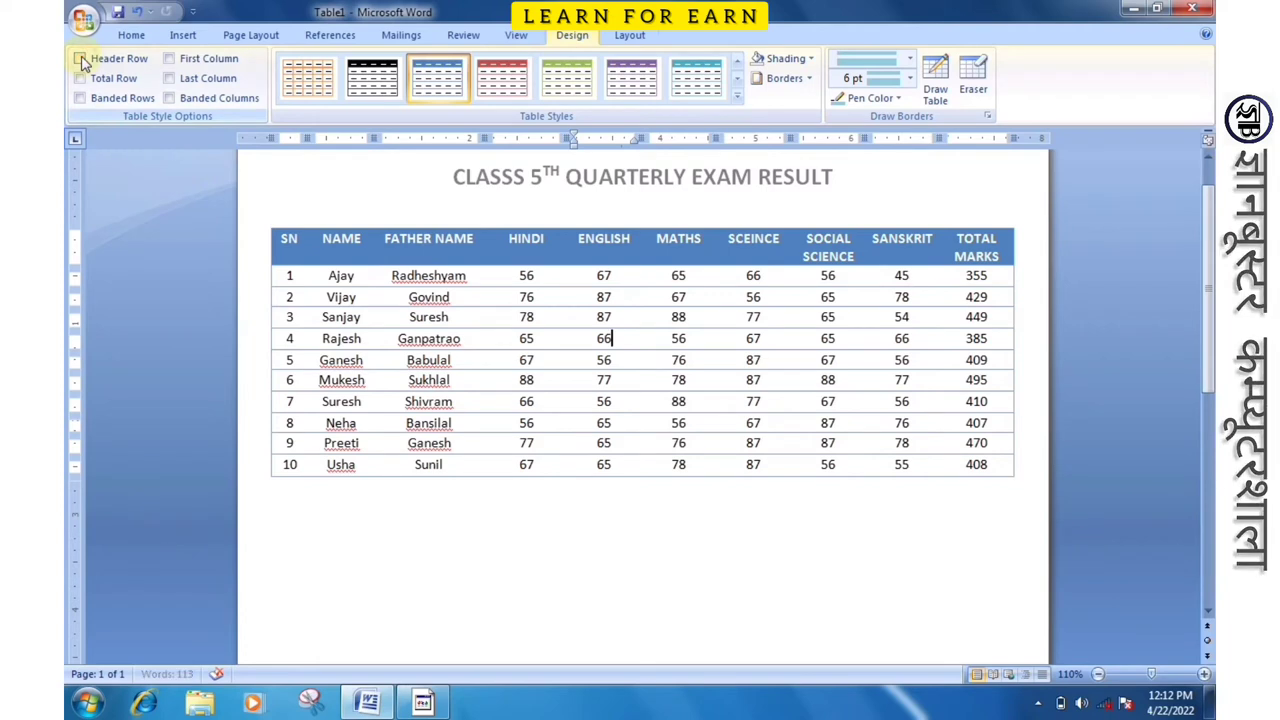
pyautogui.click(168, 60)
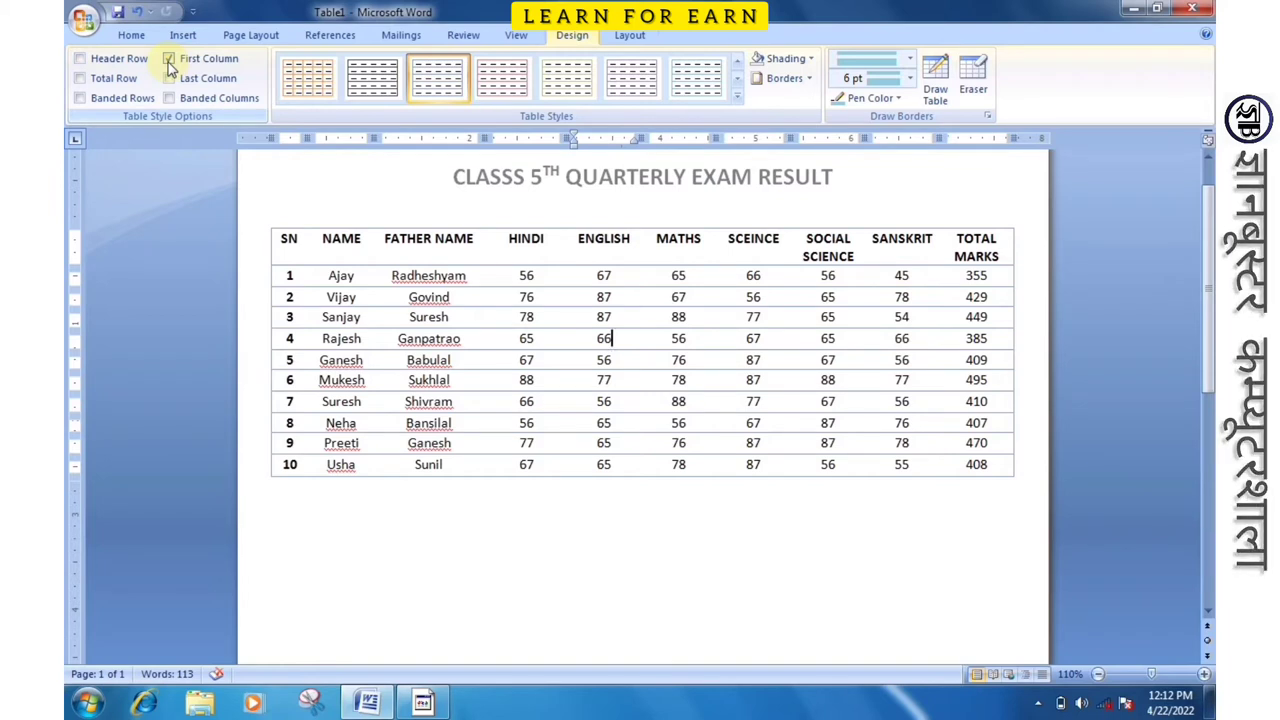
pyautogui.click(168, 60)
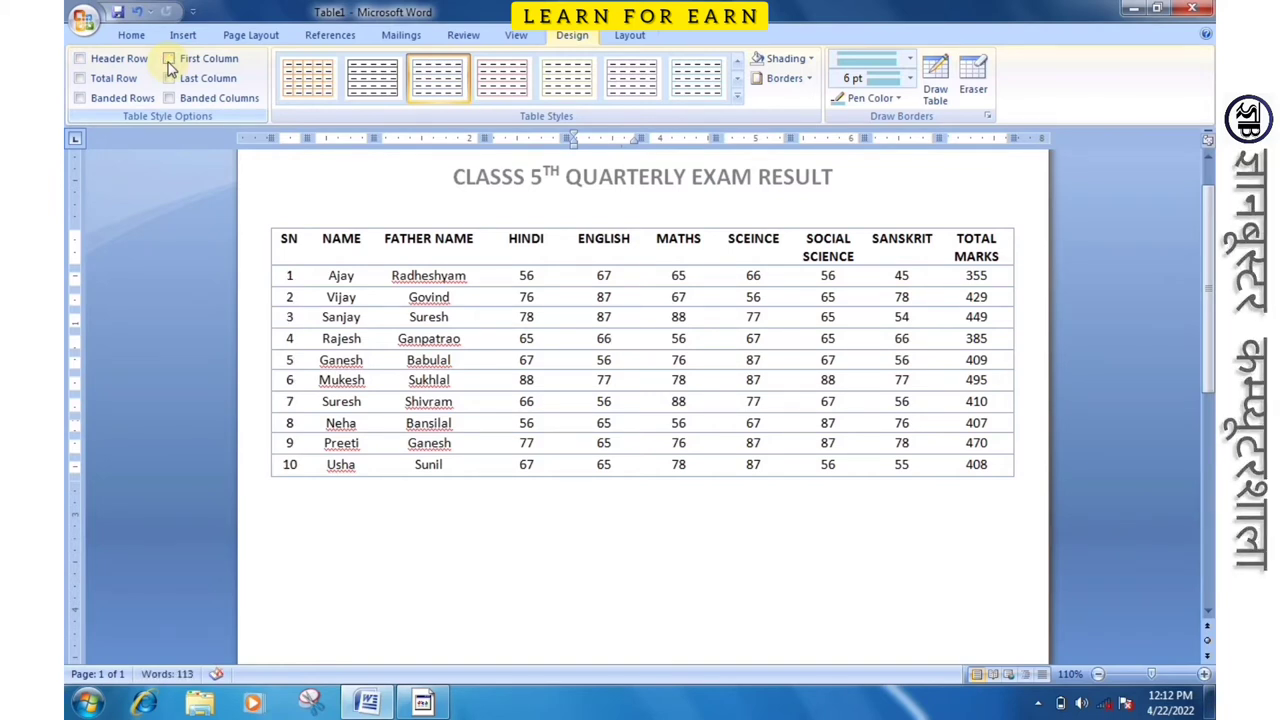
pyautogui.click(168, 62)
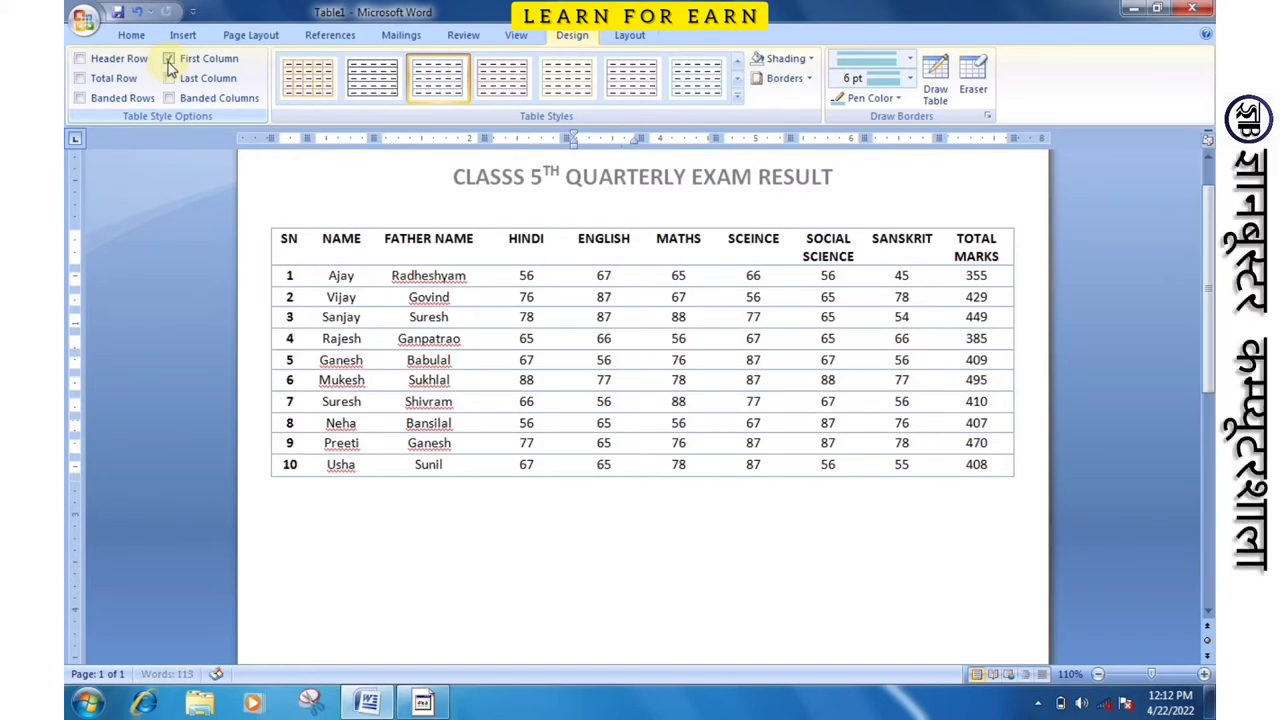
# Step: Apply the purple style with heavy top and bottom rules, with purple header row and SN column
pyautogui.click(737, 98)
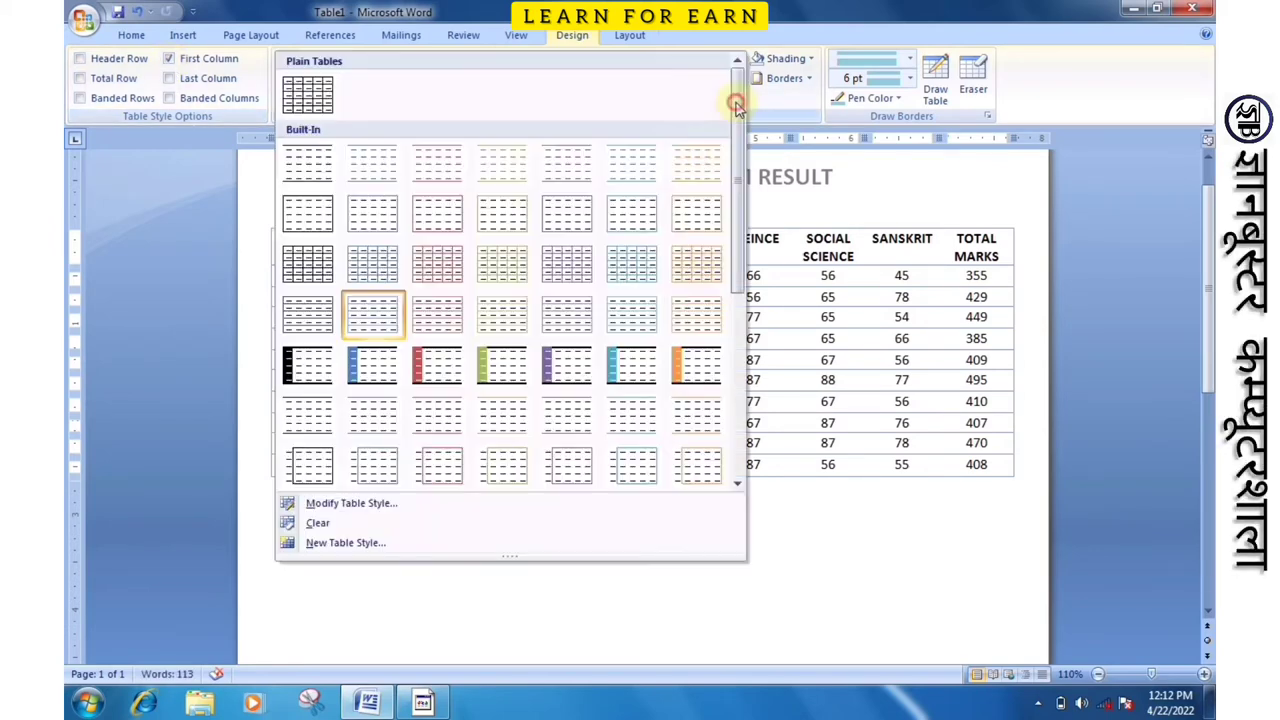
pyautogui.click(577, 366)
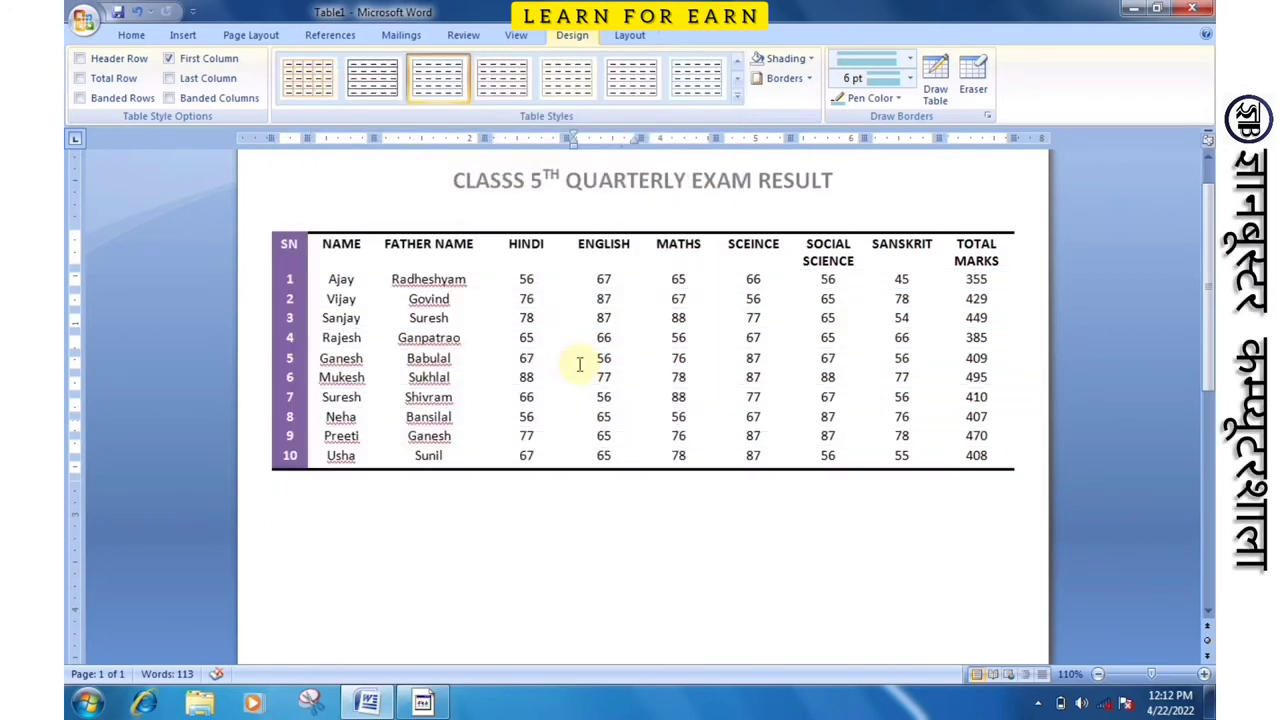
pyautogui.click(171, 60)
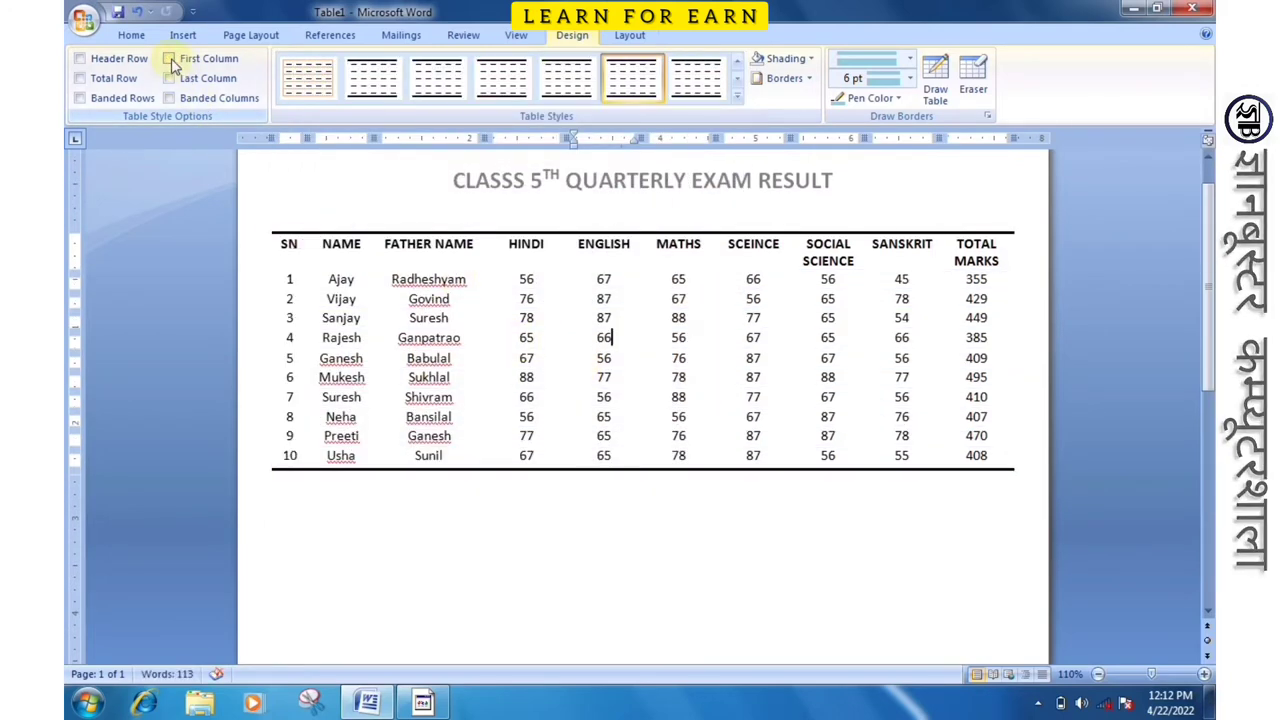
pyautogui.click(171, 60)
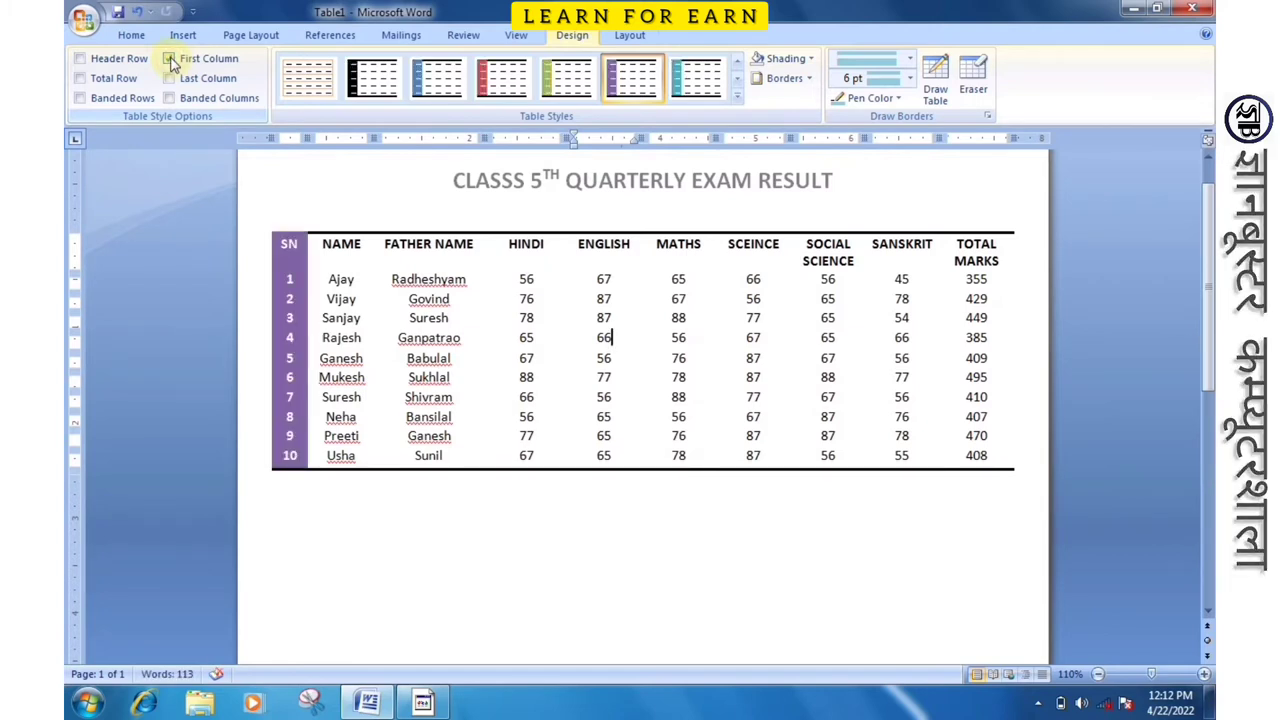
pyautogui.click(80, 59)
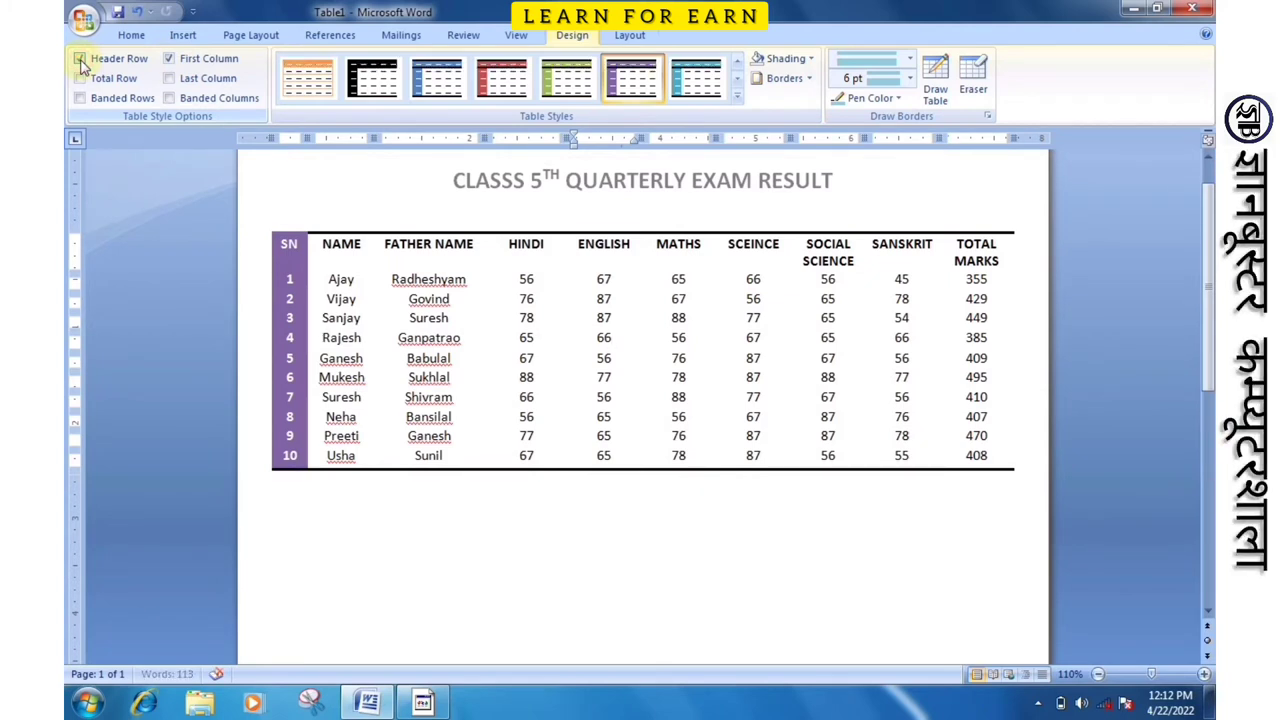
pyautogui.click(80, 59)
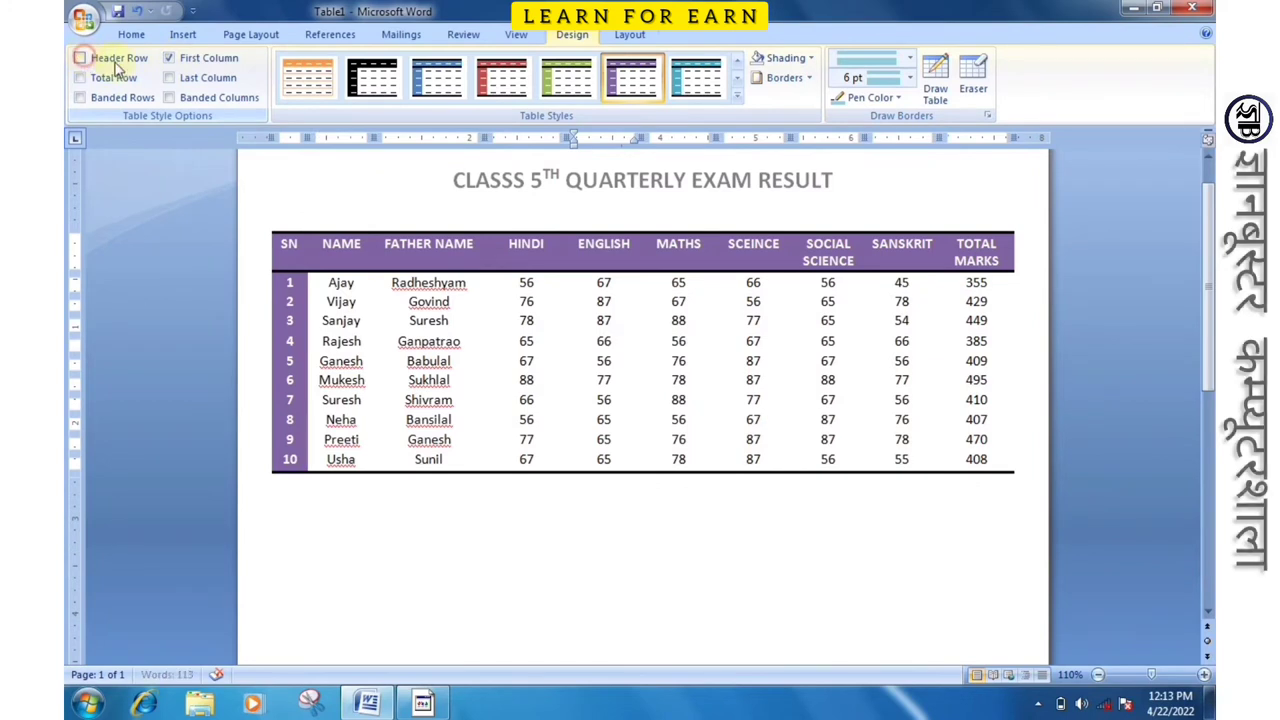
# Step: Turn off Header Row and First Column, and try then turn off Total Row for the Usha row
pyautogui.click(80, 58)
pyautogui.click(169, 58)
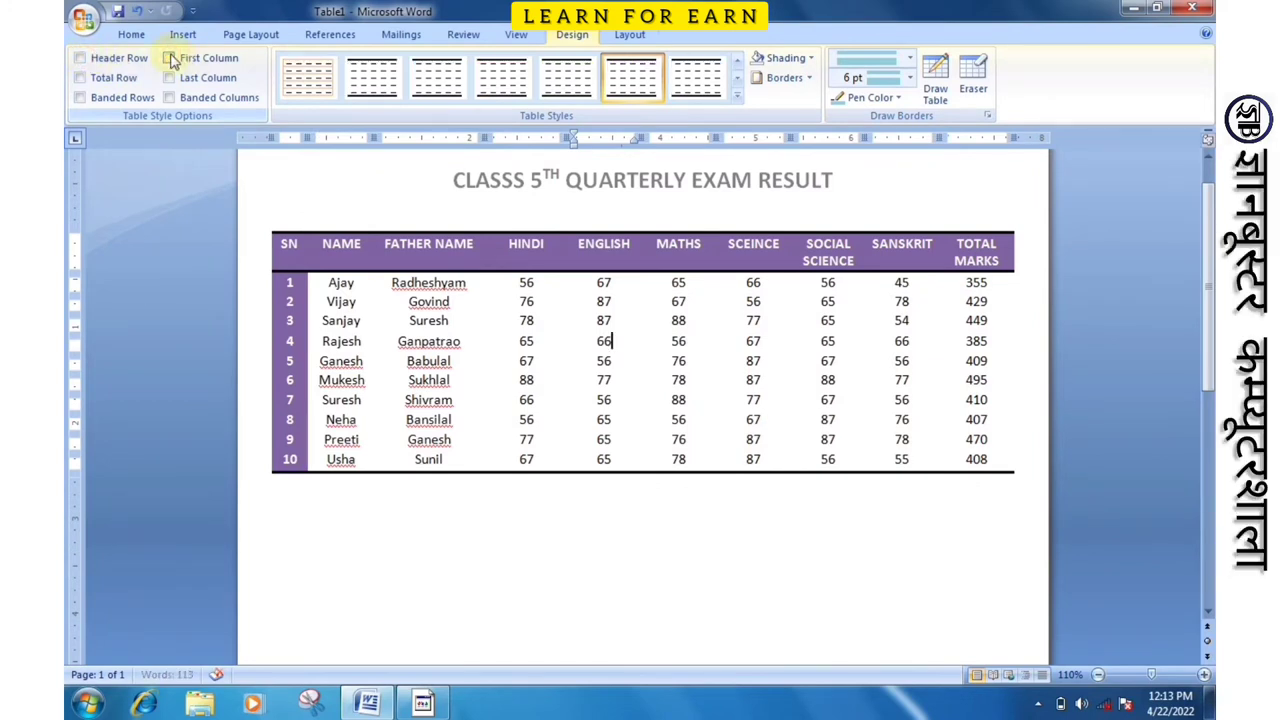
pyautogui.click(78, 78)
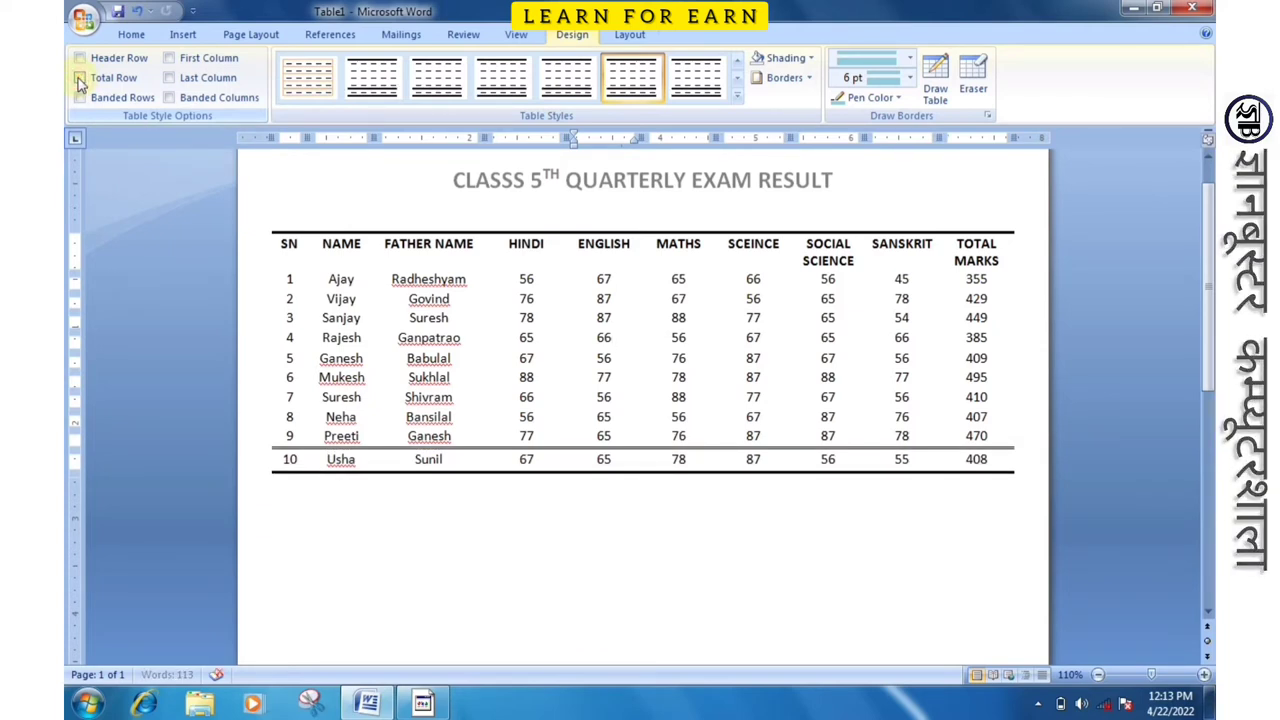
pyautogui.click(79, 79)
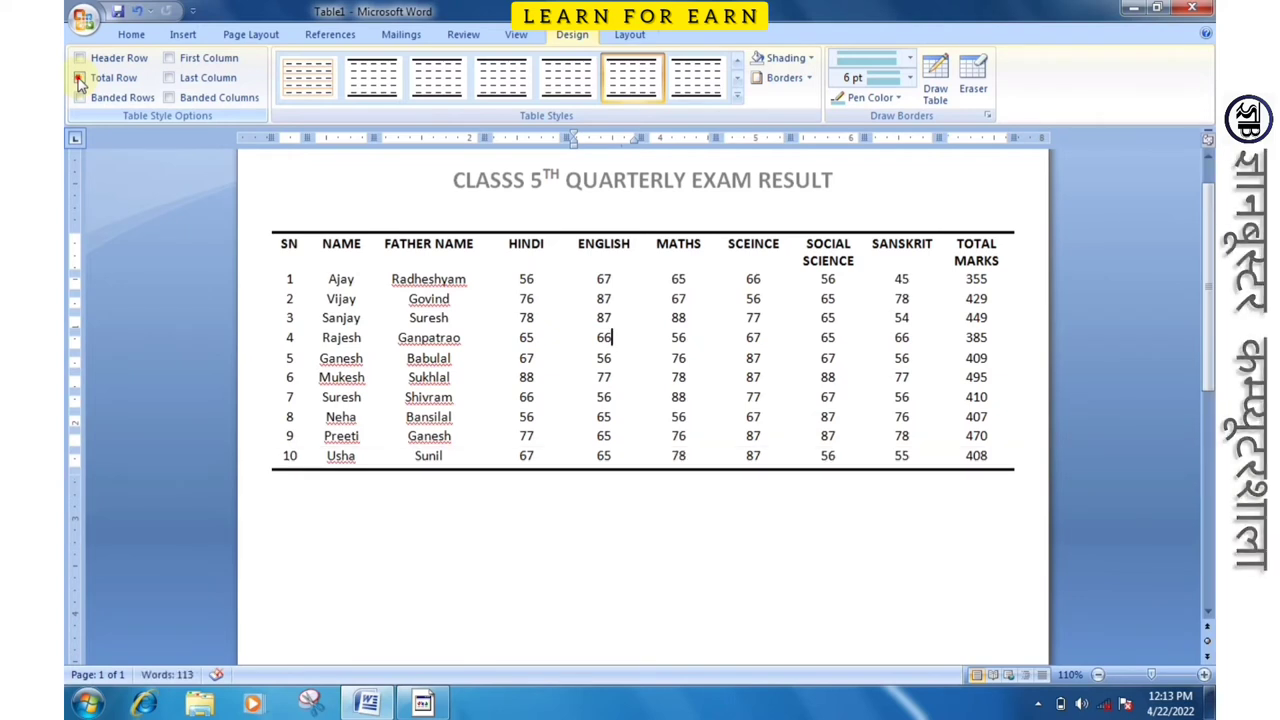
pyautogui.click(79, 79)
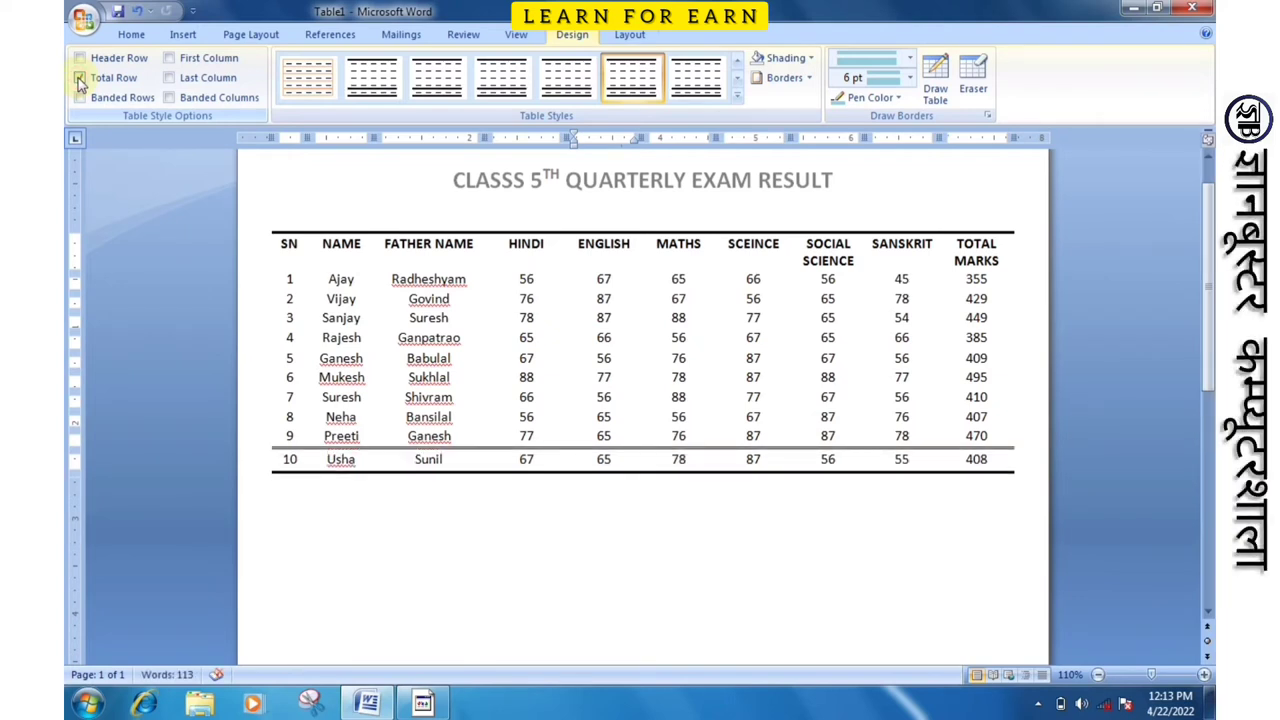
pyautogui.click(79, 79)
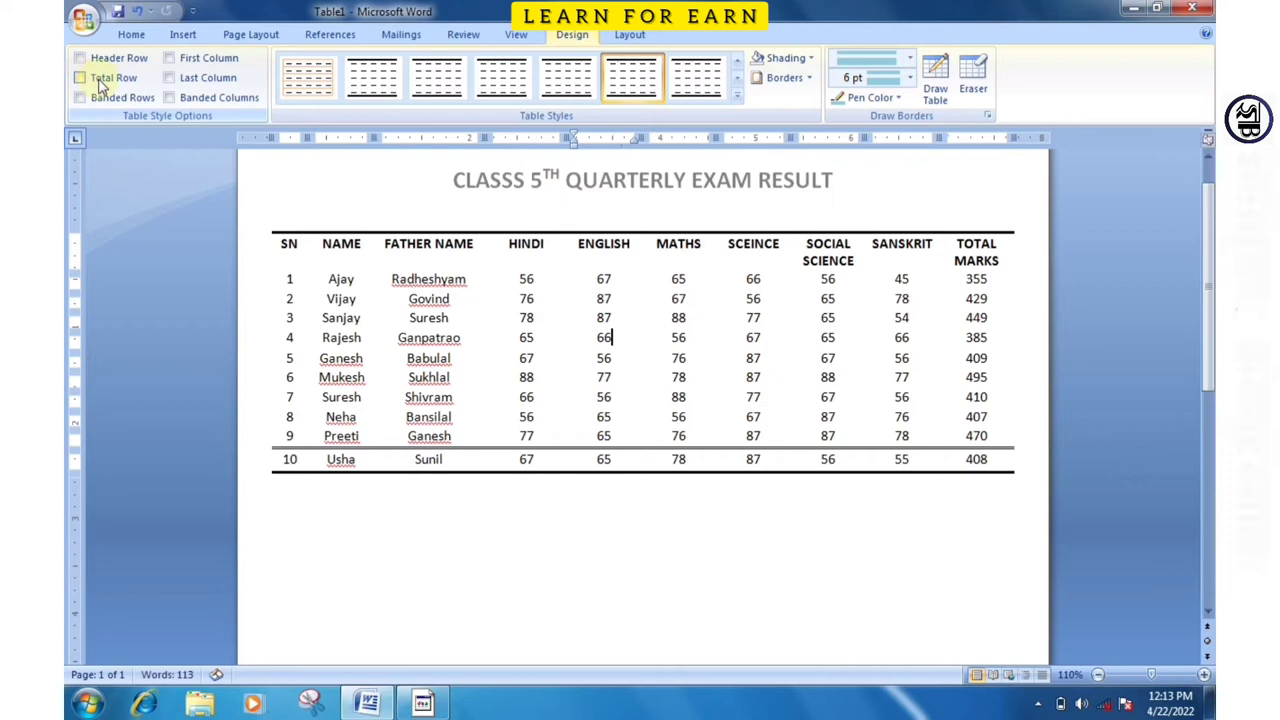
# Step: Try Last Column, then enable Banded Rows and Banded Columns for grey column shading
pyautogui.click(172, 80)
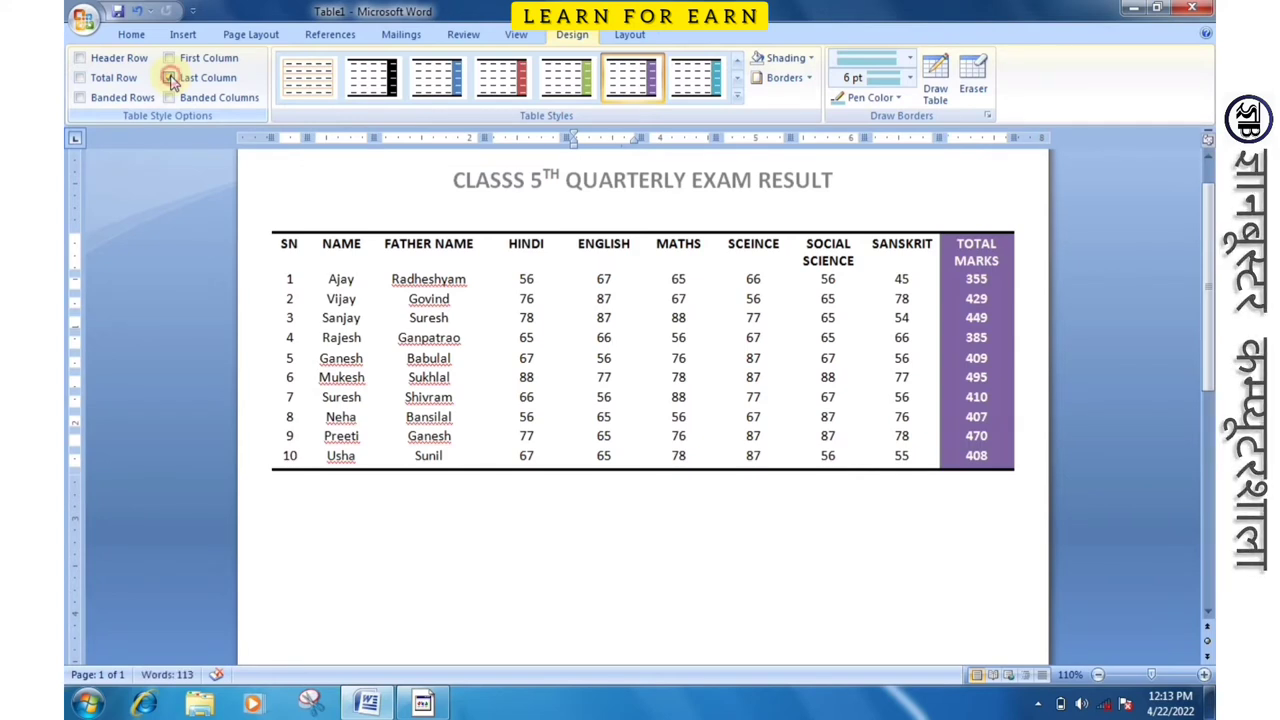
pyautogui.click(172, 80)
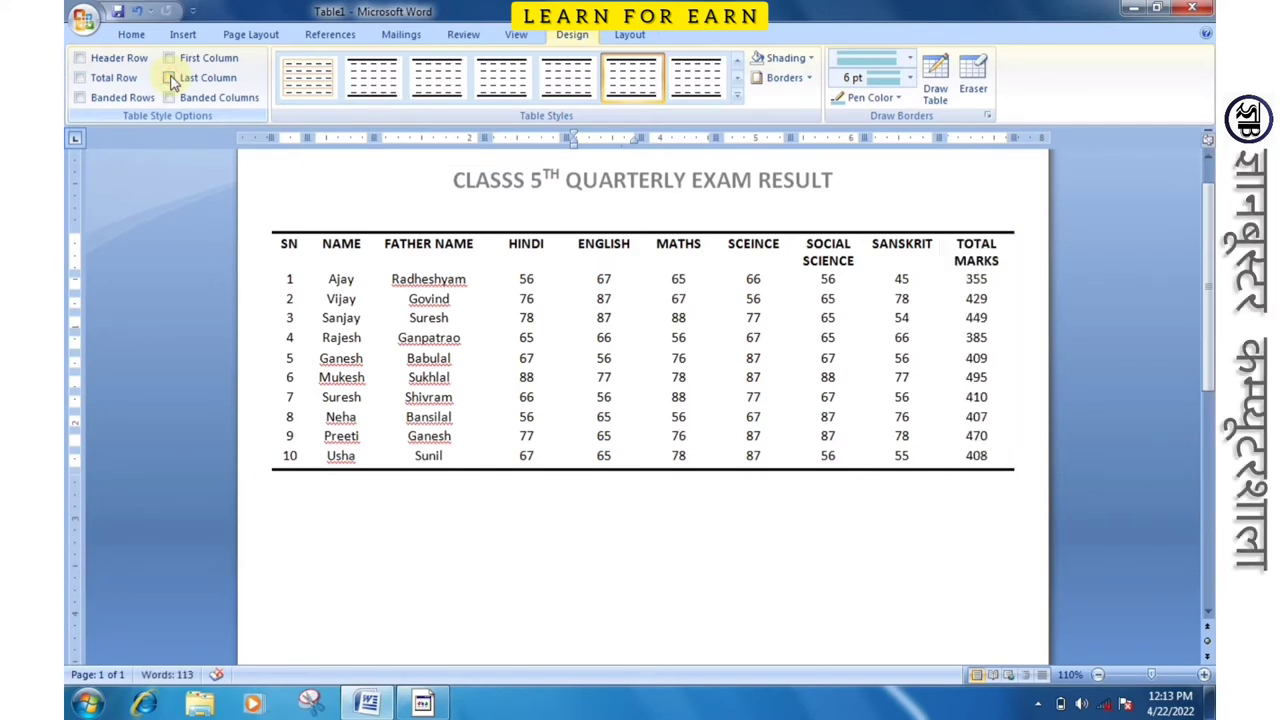
pyautogui.click(80, 100)
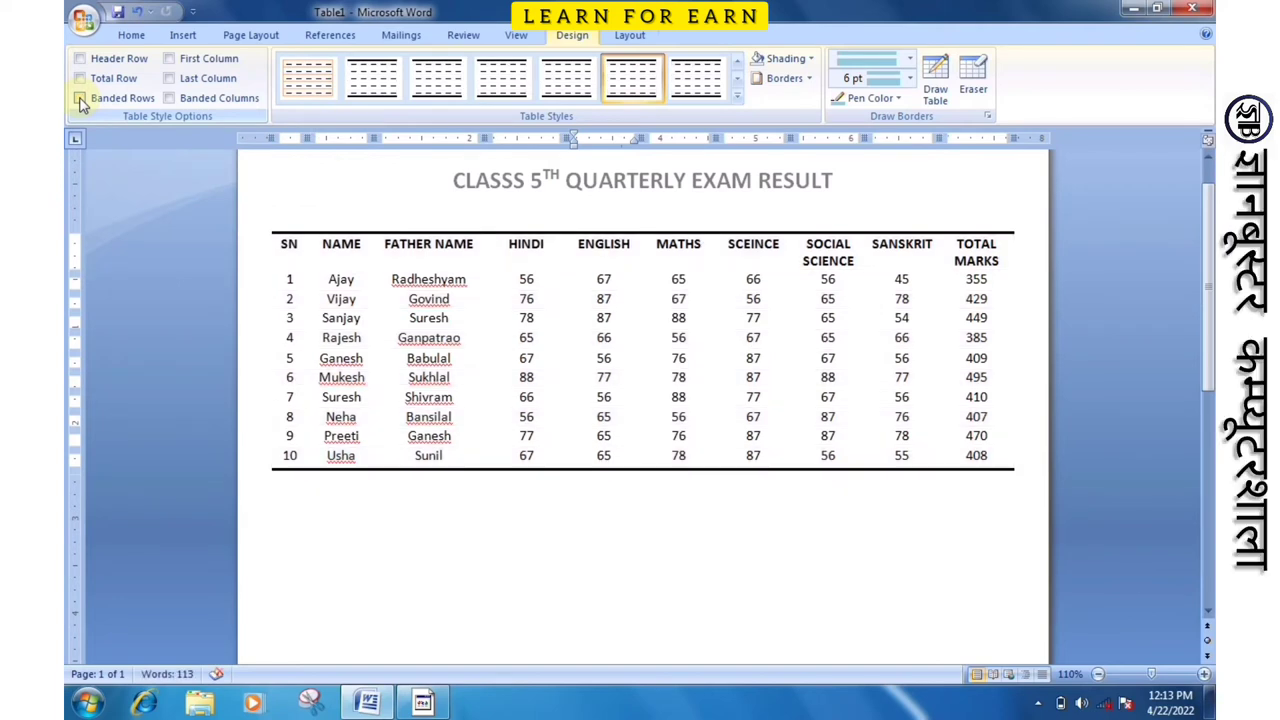
pyautogui.click(170, 99)
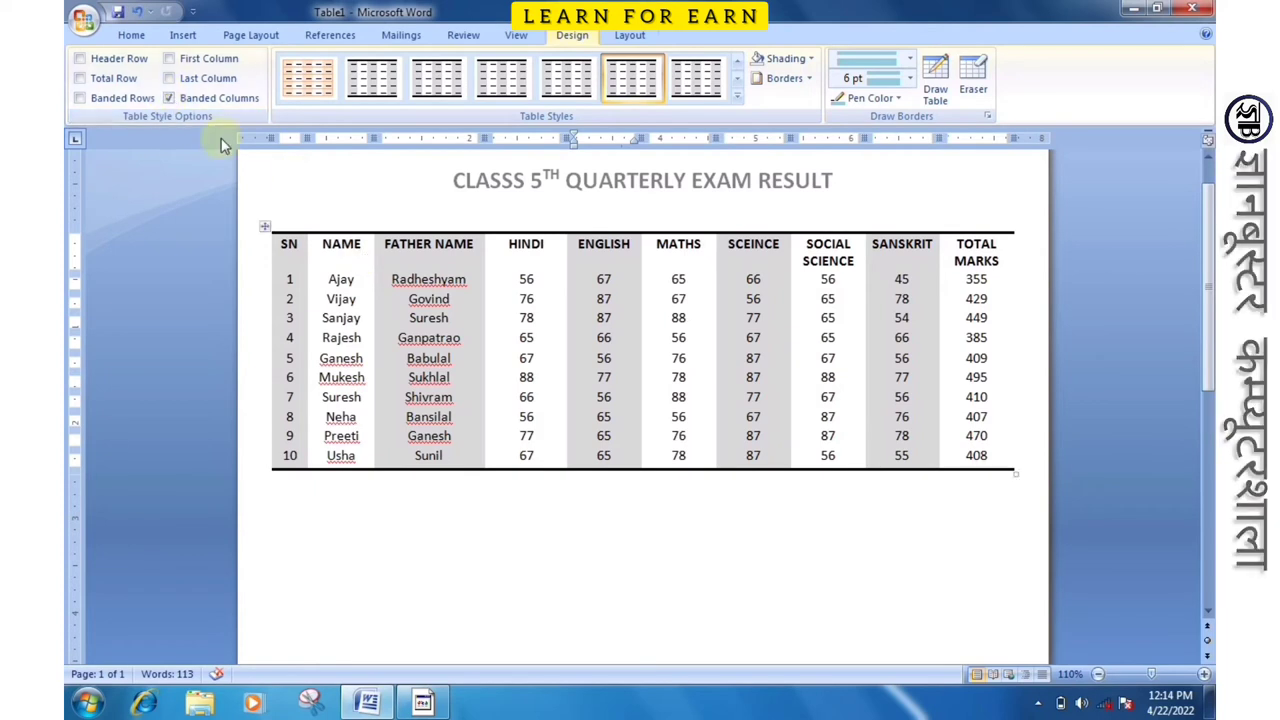
# Step: Turn off Banded Columns and give the row-4 ENGLISH cell 66 light red shading
pyautogui.click(169, 99)
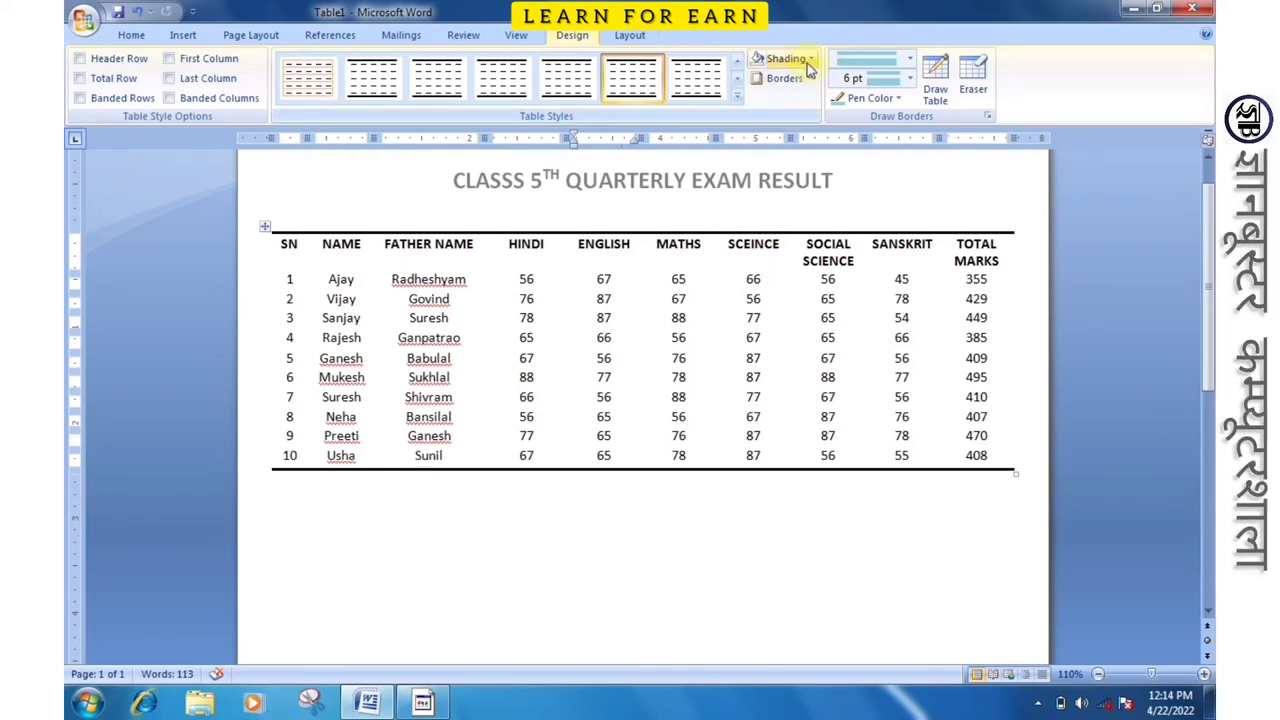
pyautogui.click(130, 33)
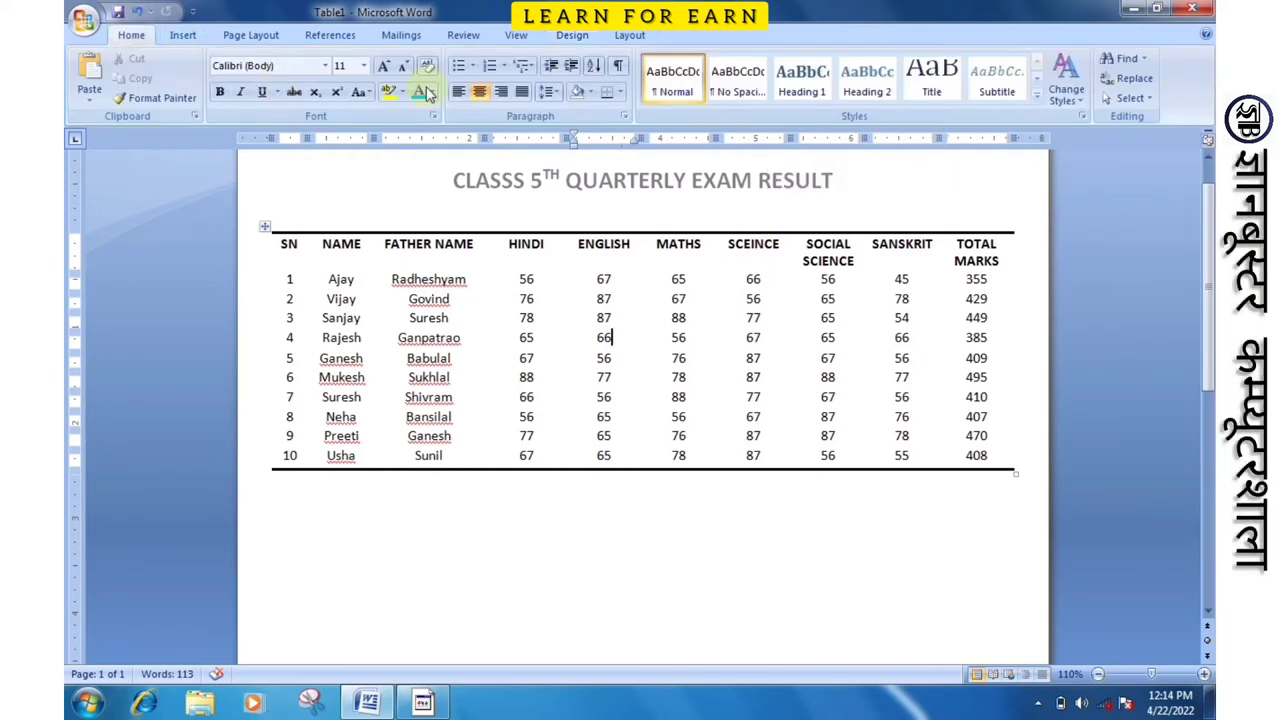
pyautogui.click(589, 95)
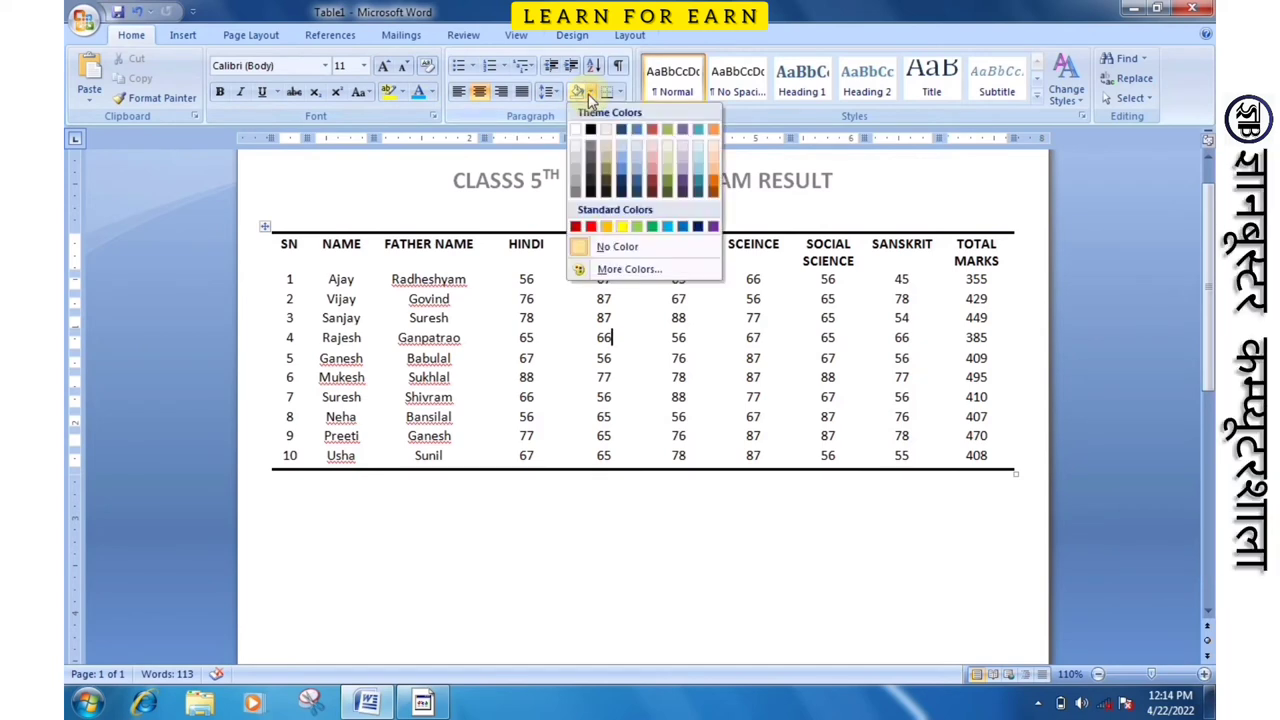
pyautogui.click(651, 158)
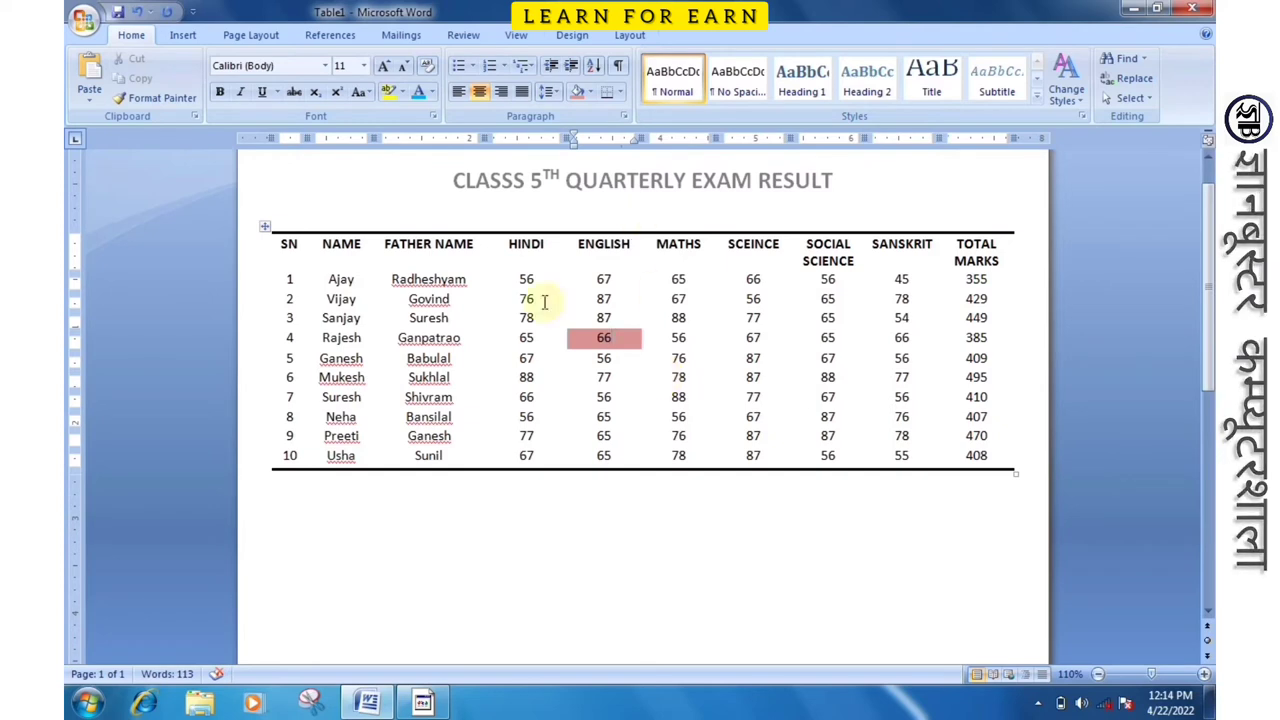
# Step: Shade the ENGLISH and MATHS scores for rows 2–5 red
pyautogui.click(572, 36)
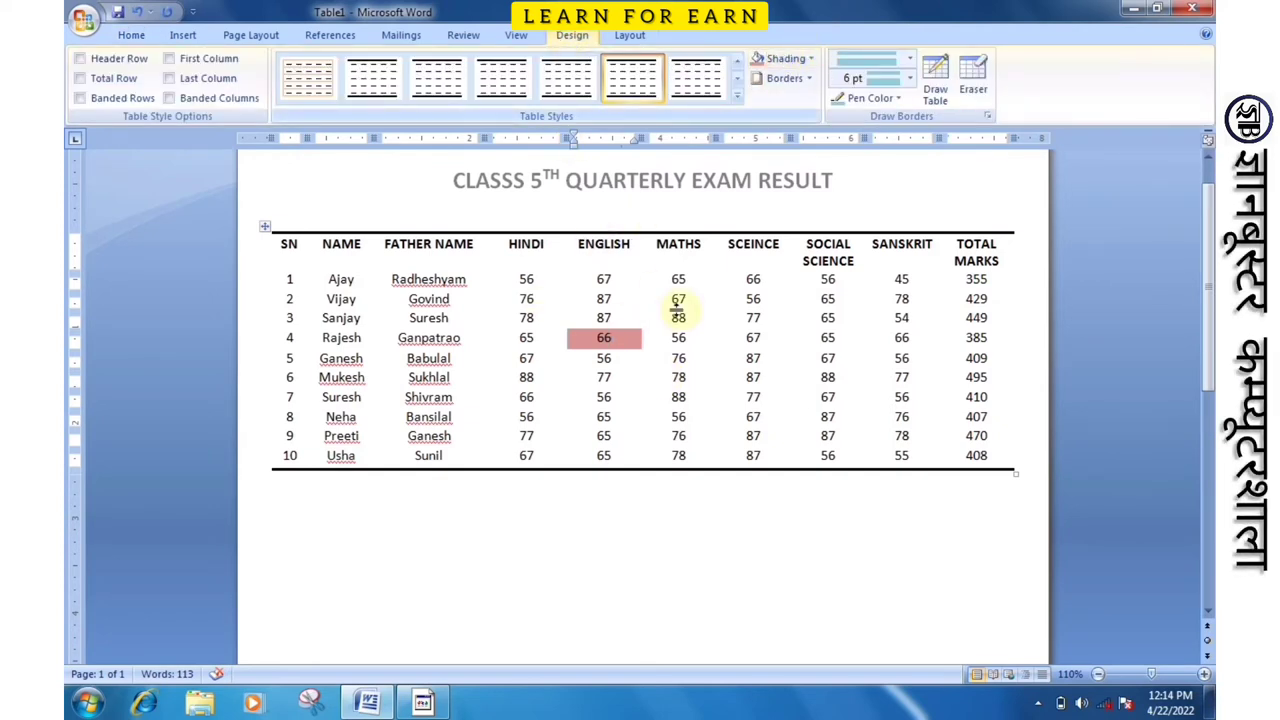
pyautogui.click(570, 296)
pyautogui.moveTo(612, 341); pyautogui.dragTo(684, 358)
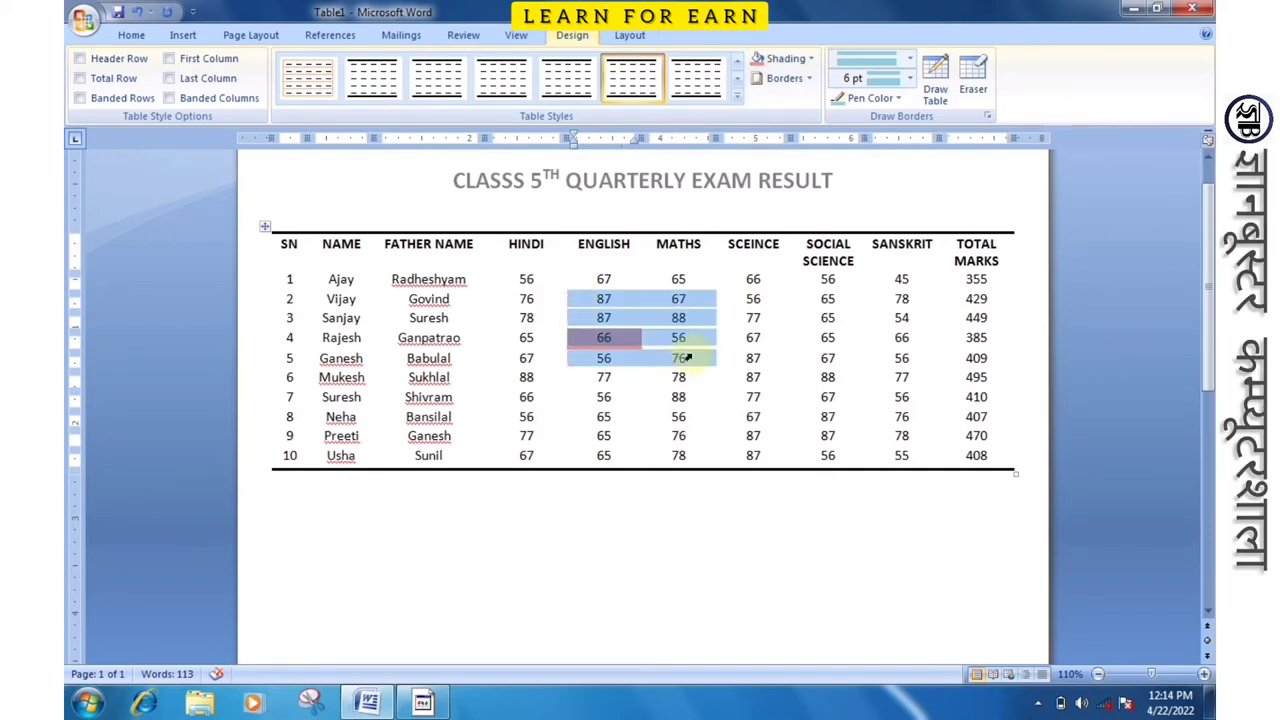
pyautogui.click(810, 58)
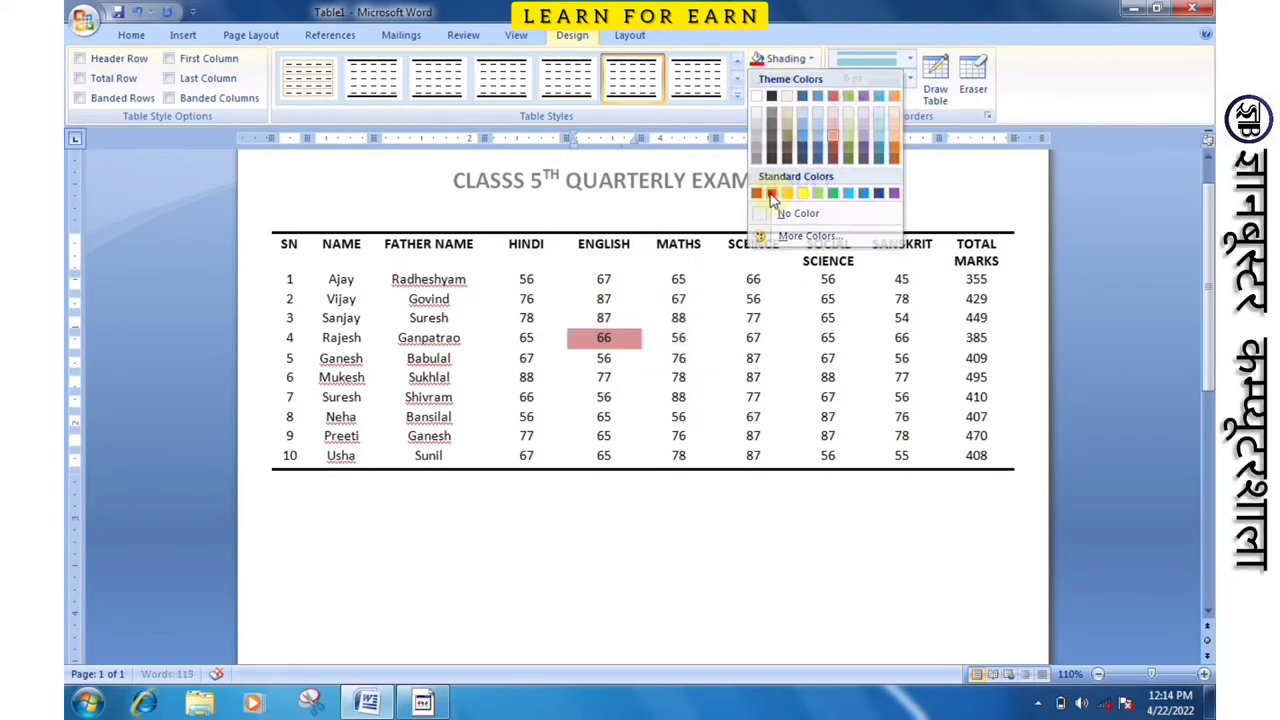
pyautogui.click(772, 194)
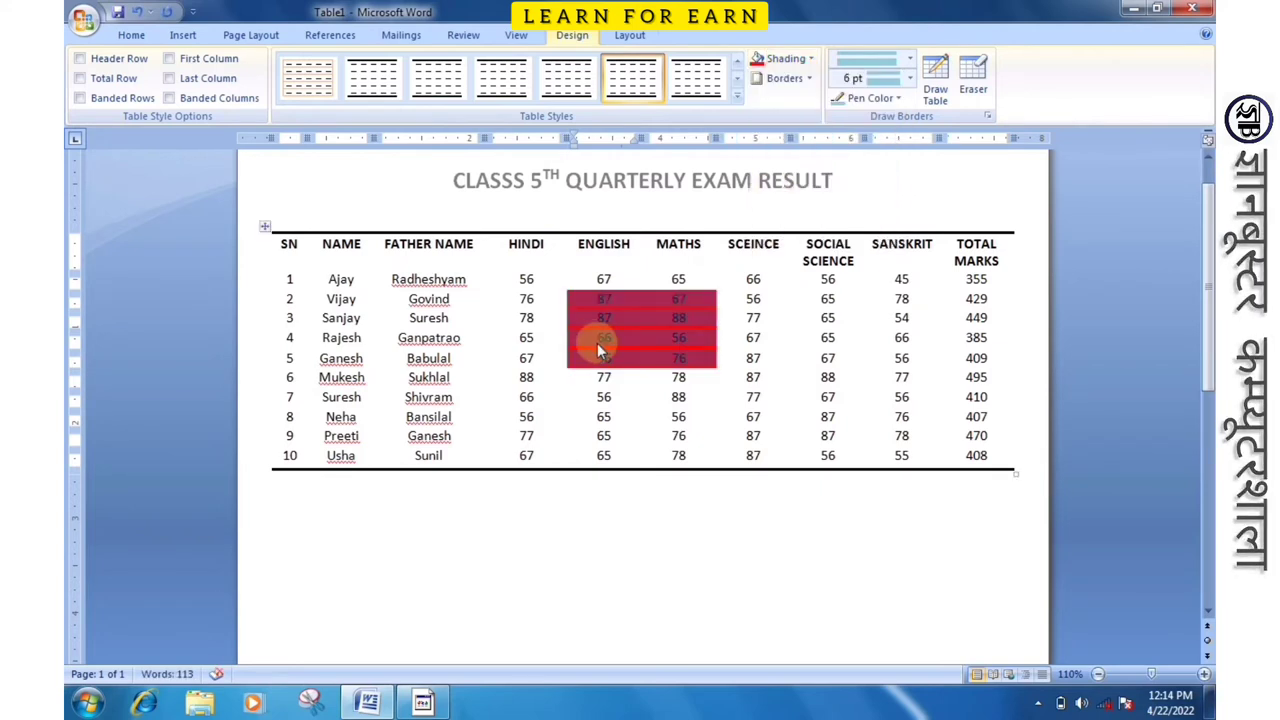
pyautogui.click(731, 372)
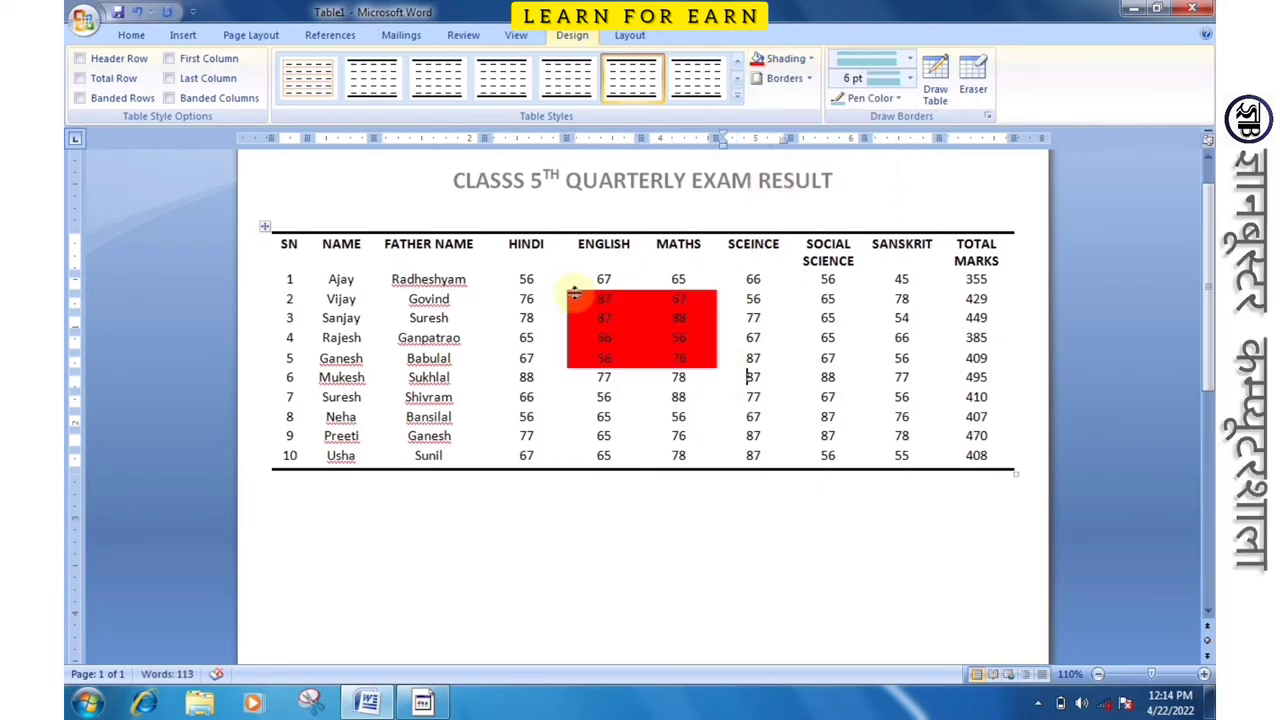
# Step: Reselect those ENGLISH and MATHS cells and set their shading to No Color
pyautogui.moveTo(578, 296); pyautogui.dragTo(712, 364)
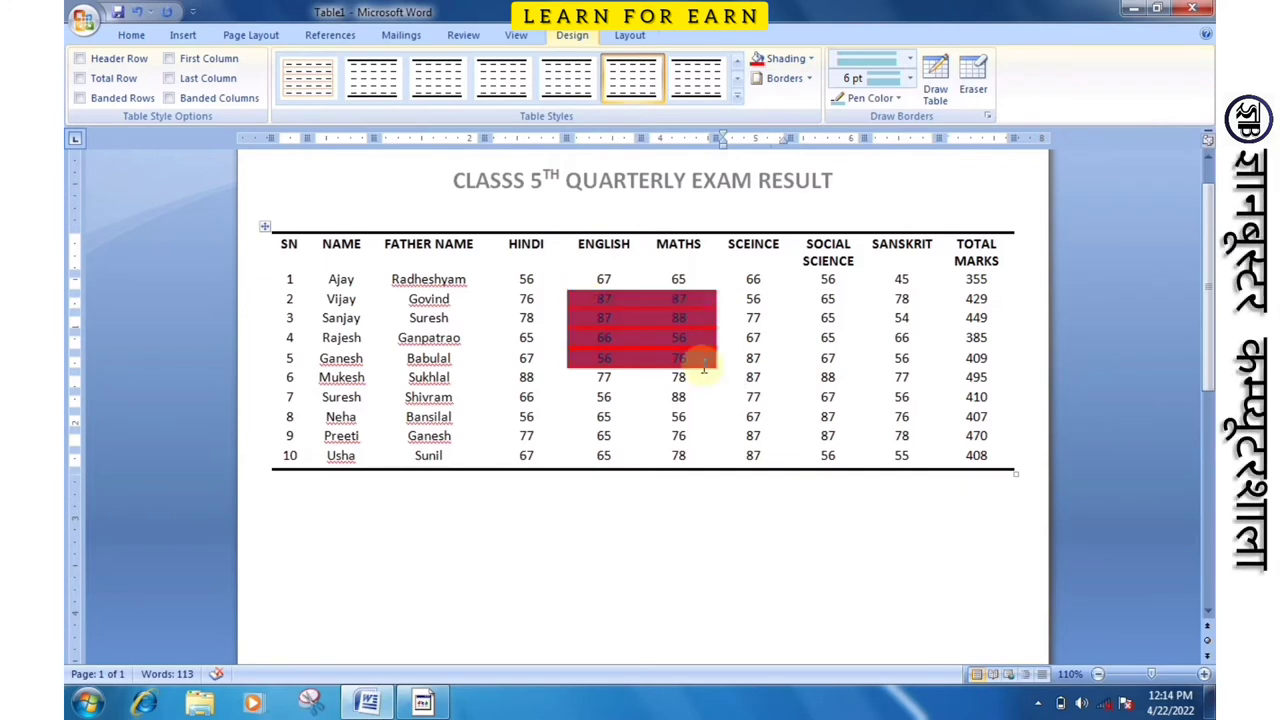
pyautogui.click(808, 59)
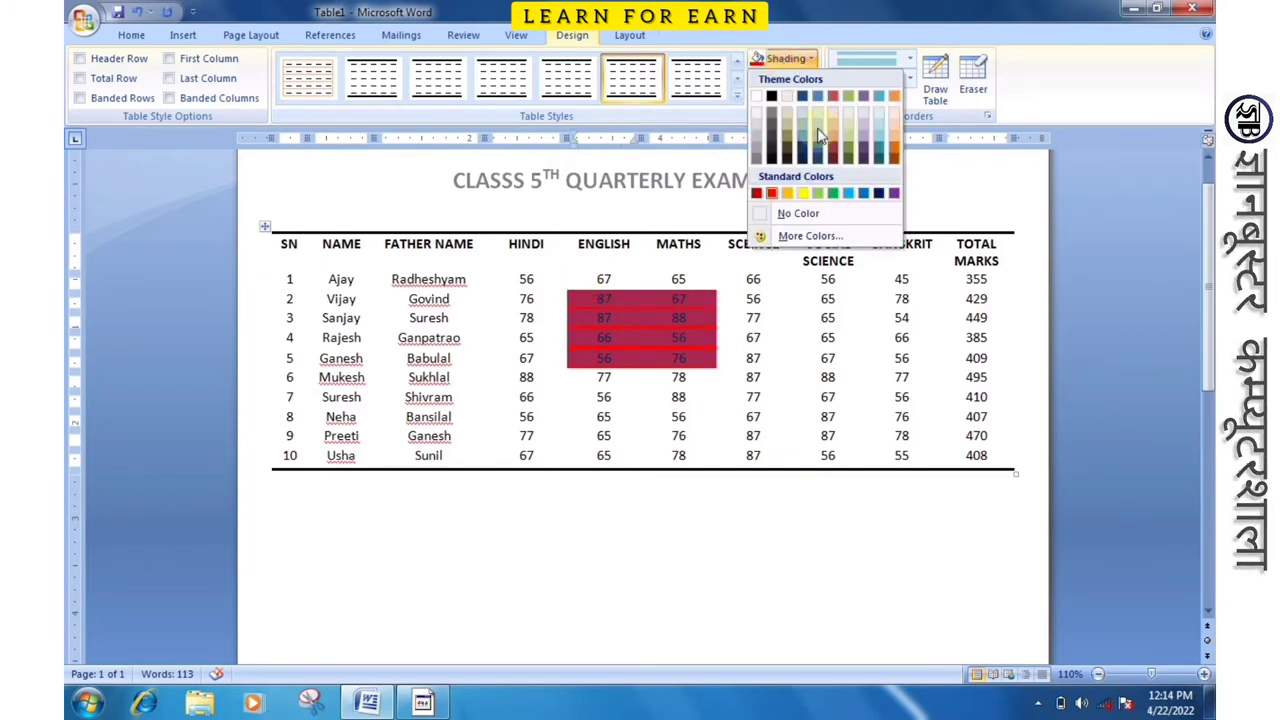
pyautogui.click(796, 216)
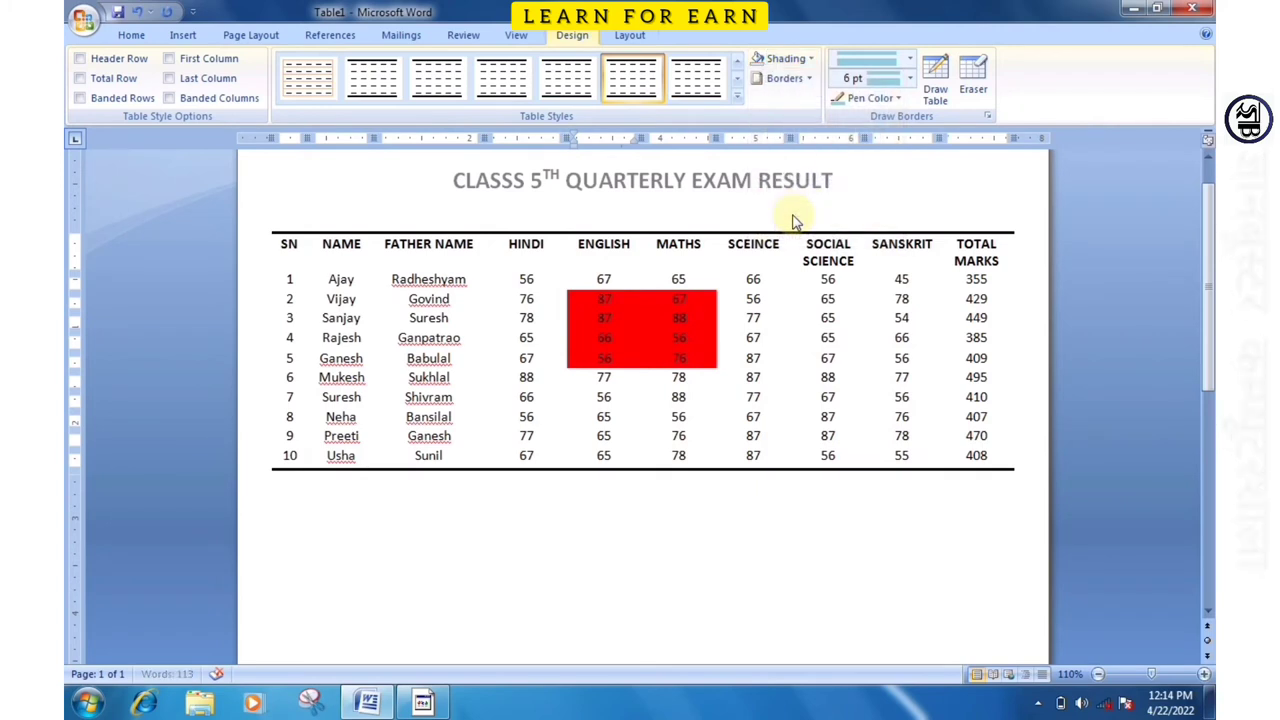
pyautogui.click(597, 327)
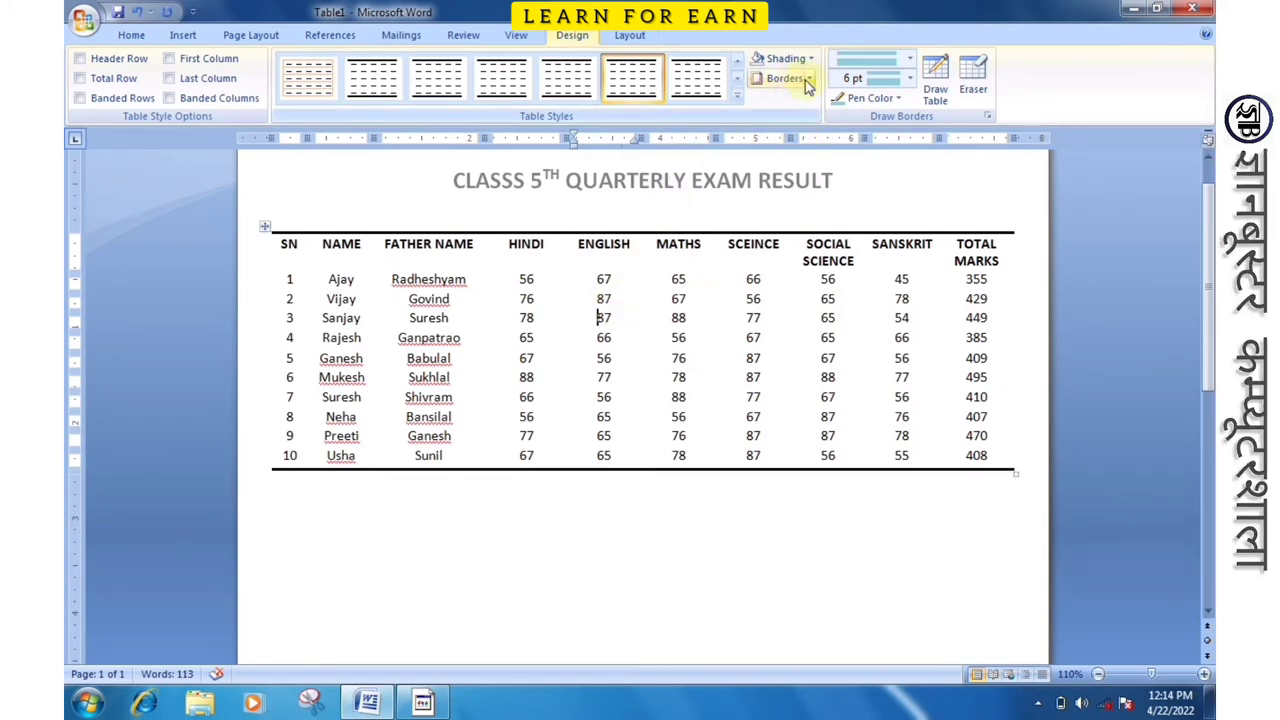
# Step: Apply the Table Grid style from Plain Tables to the exam result table
pyautogui.click(737, 97)
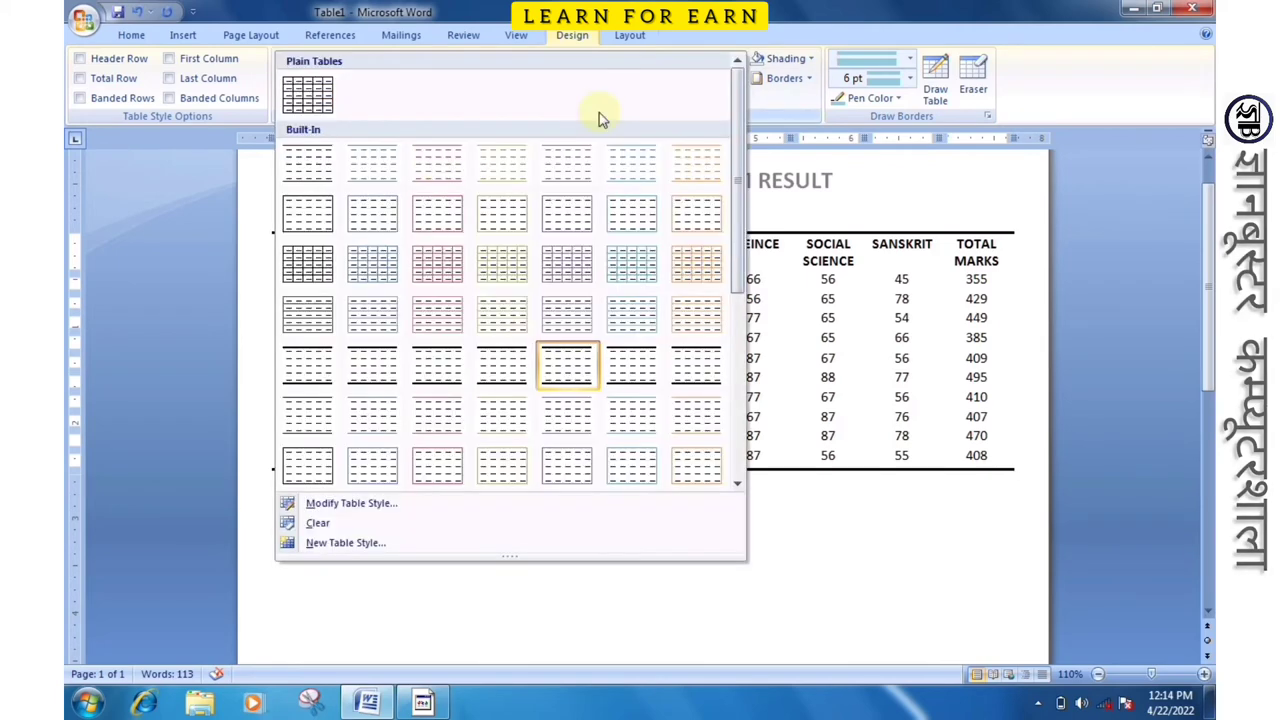
pyautogui.click(308, 95)
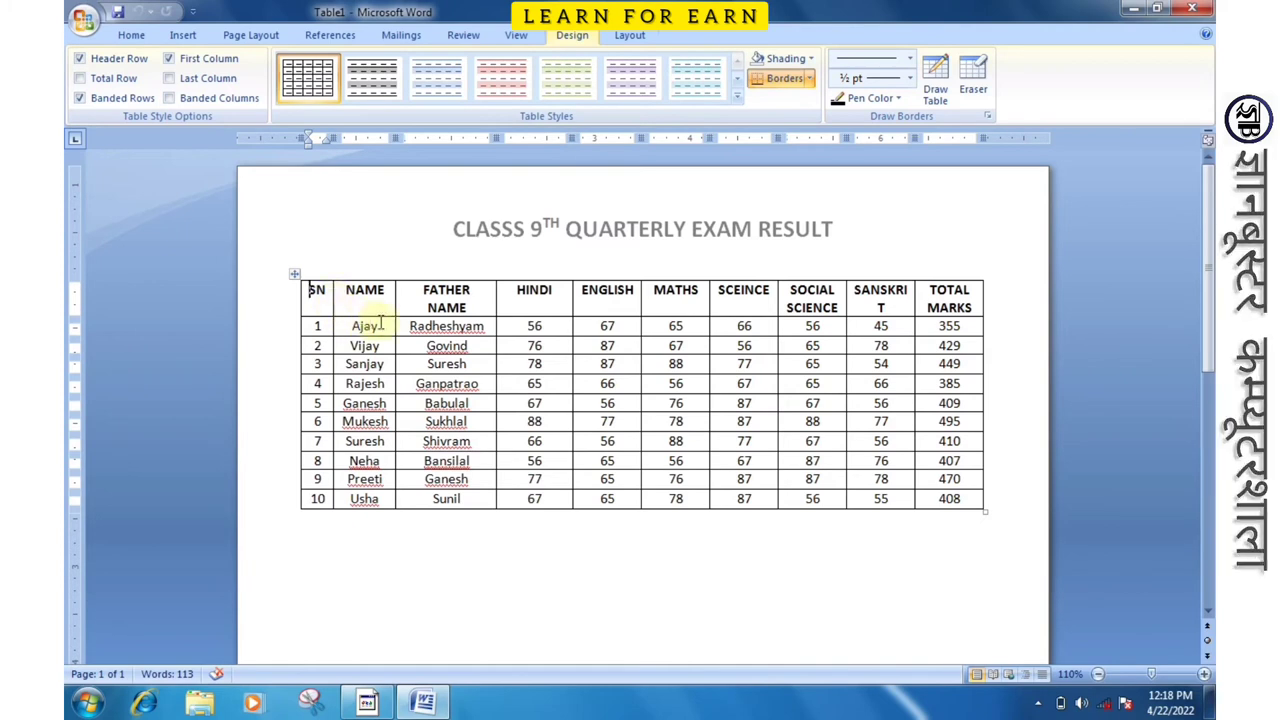
# Step: Select the whole table, apply No Border, then select the header row SN to TOTAL MARKS
pyautogui.click(294, 274)
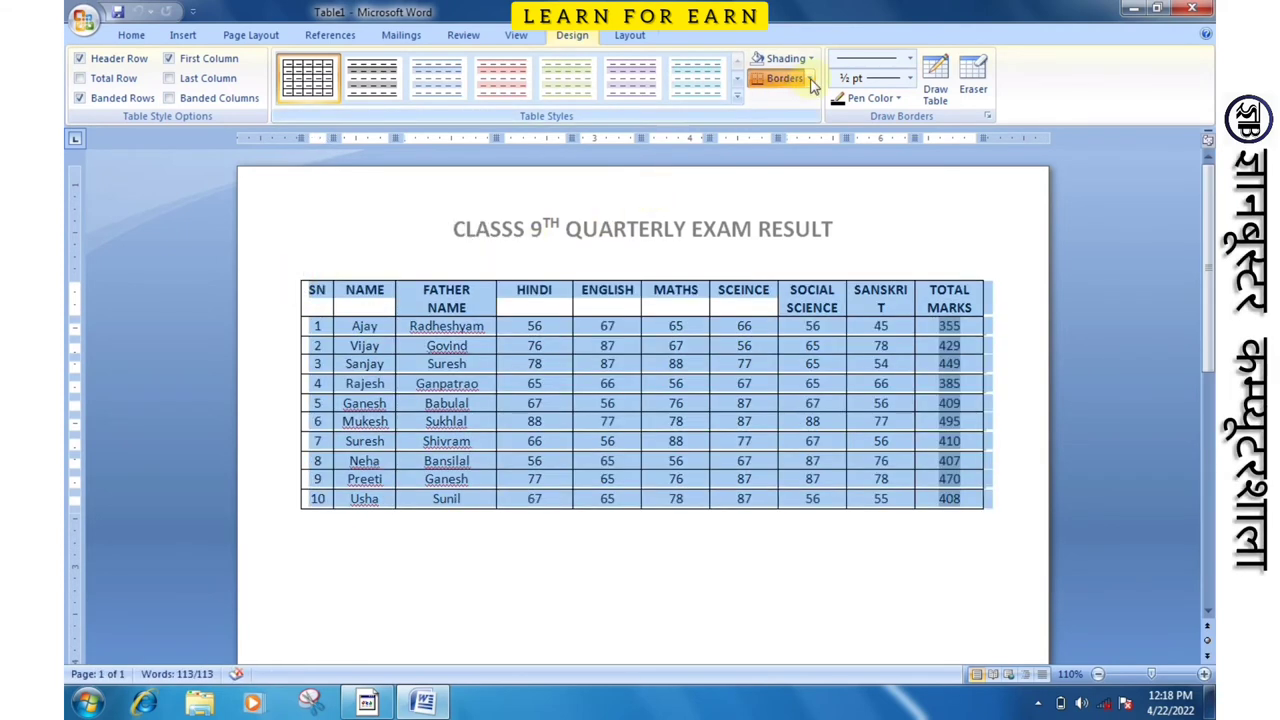
pyautogui.click(813, 80)
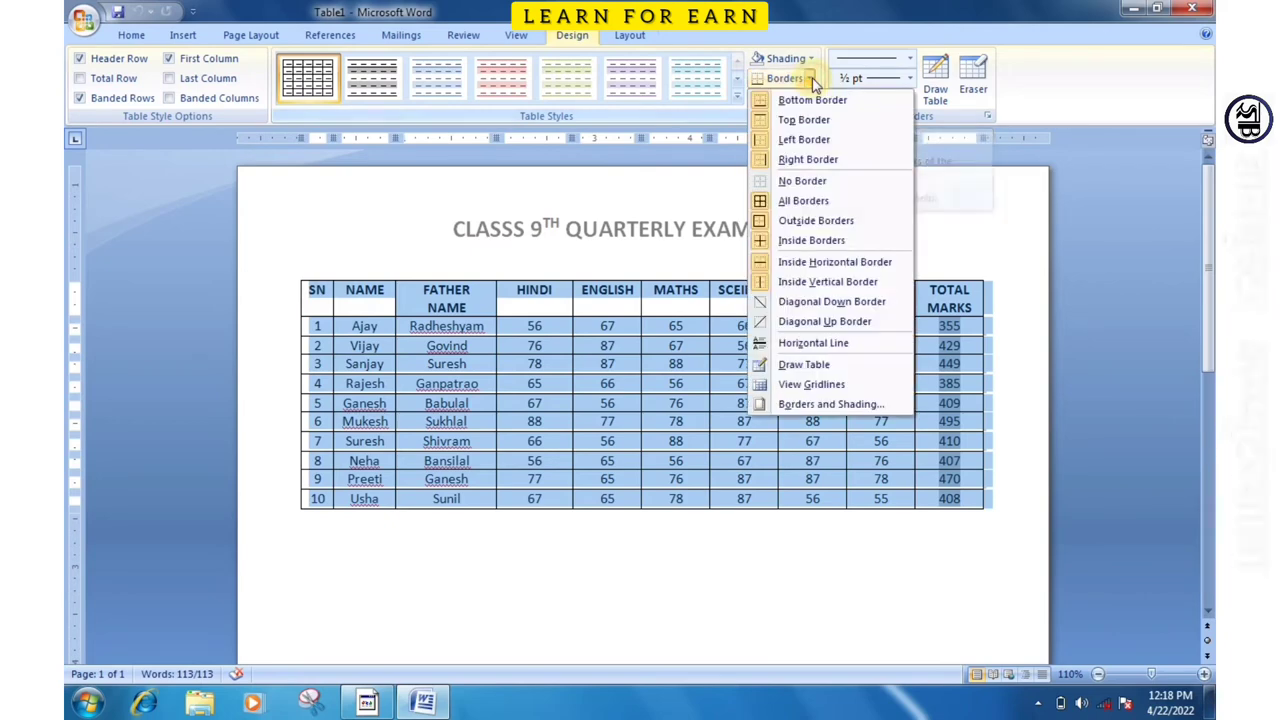
pyautogui.click(833, 178)
pyautogui.click(548, 392)
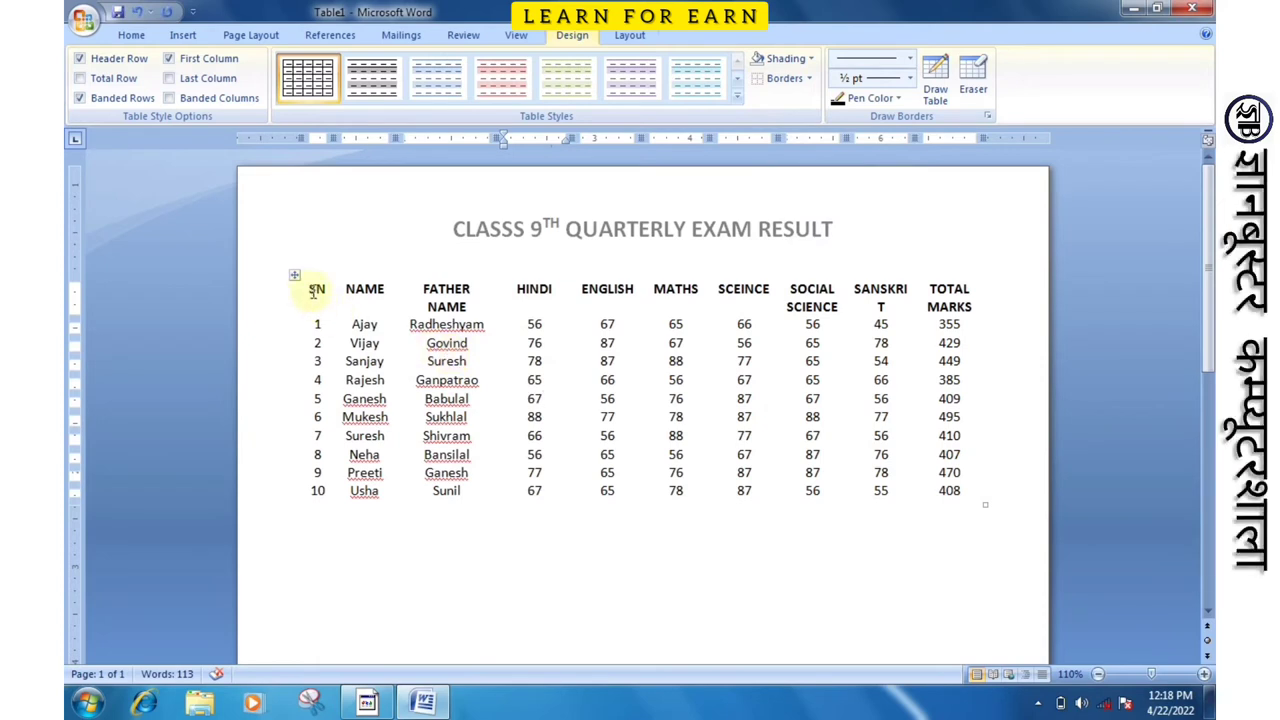
pyautogui.moveTo(312, 290); pyautogui.dragTo(945, 307)
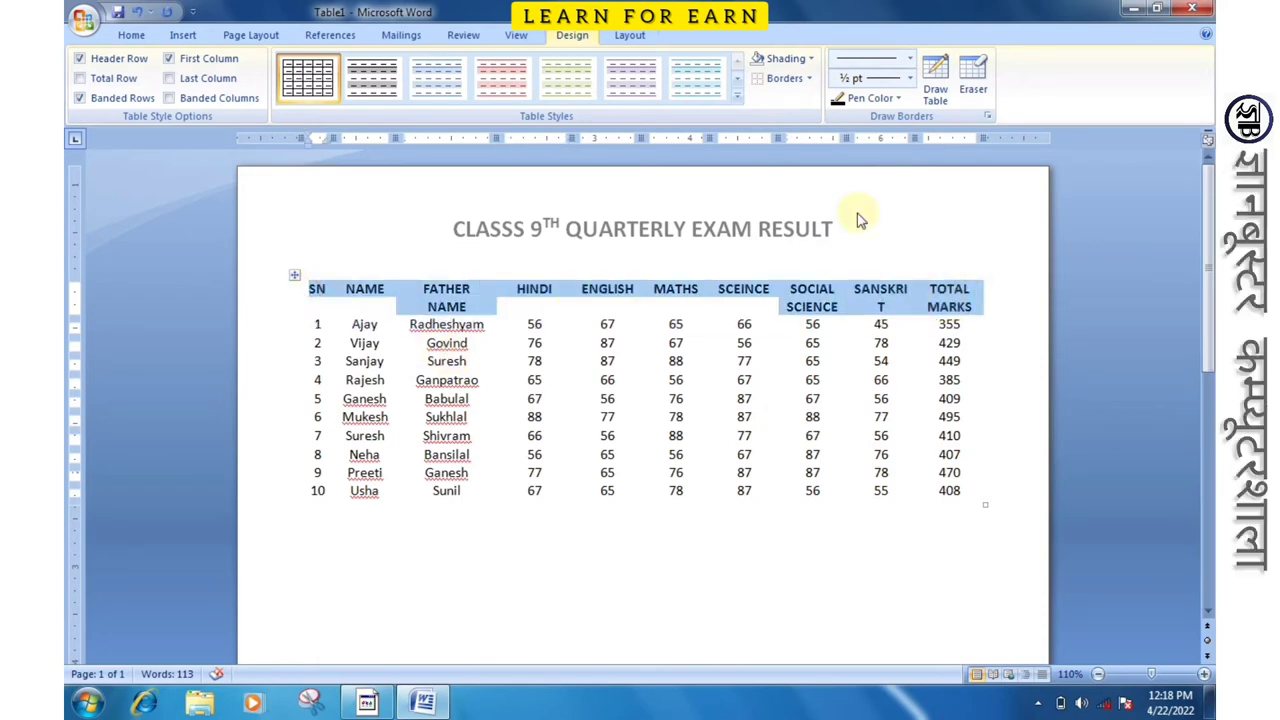
# Step: Add a Bottom Border and a Top Border to the selected header row
pyautogui.click(809, 78)
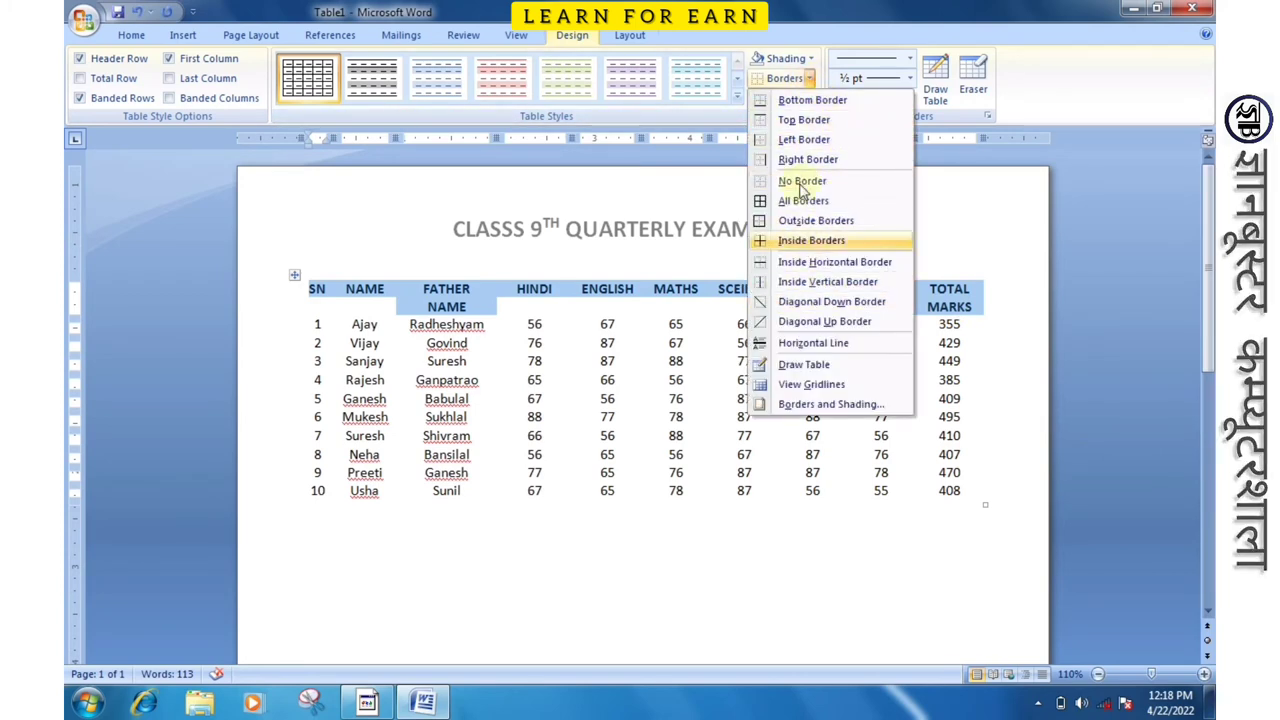
pyautogui.click(812, 100)
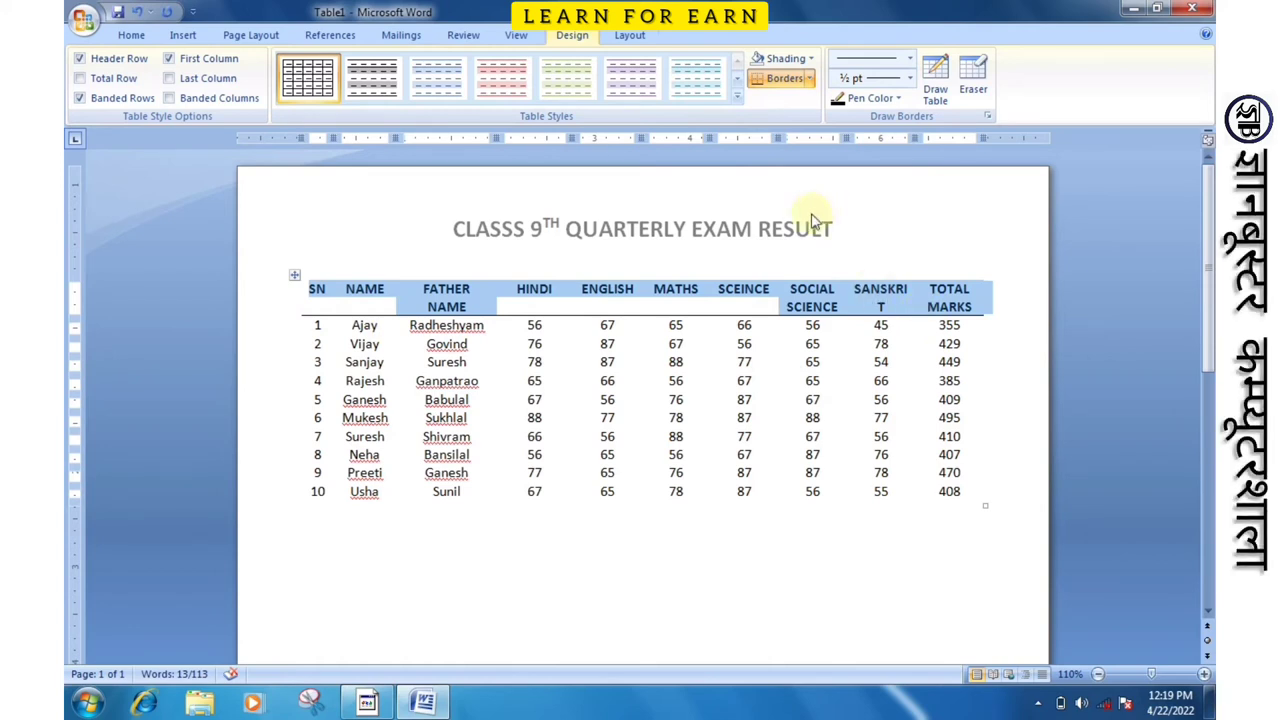
pyautogui.click(810, 80)
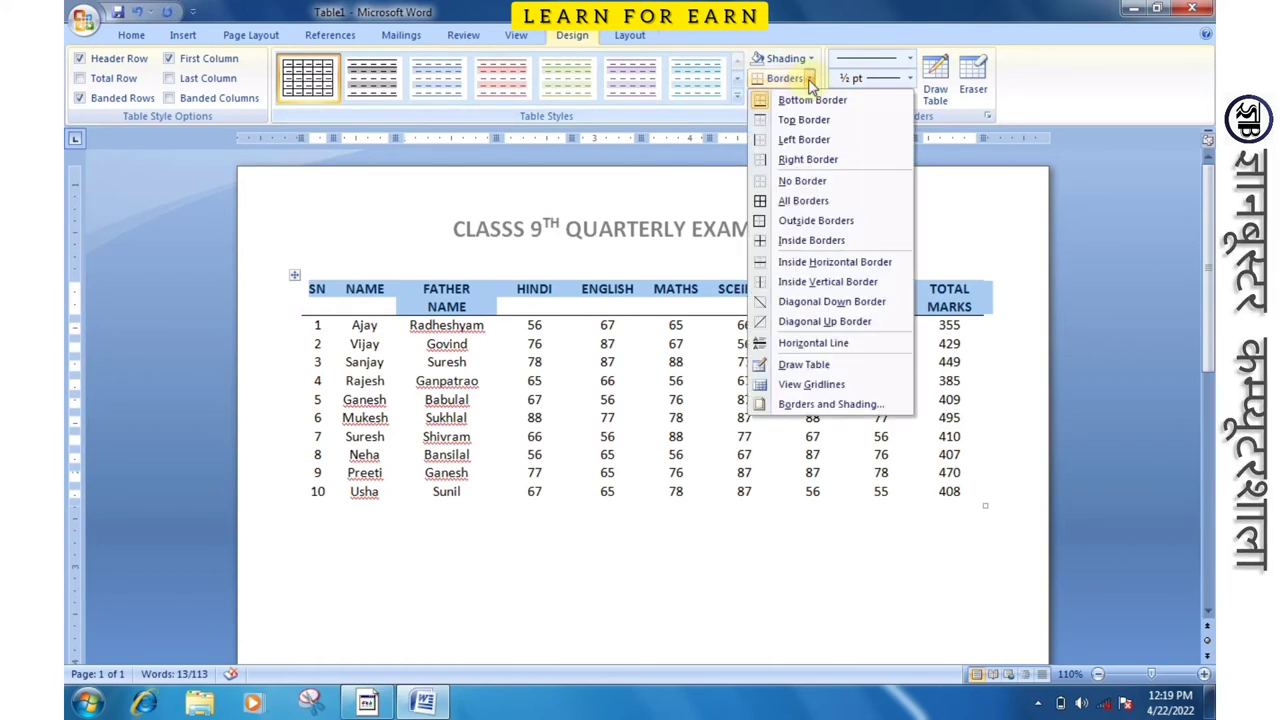
pyautogui.click(792, 121)
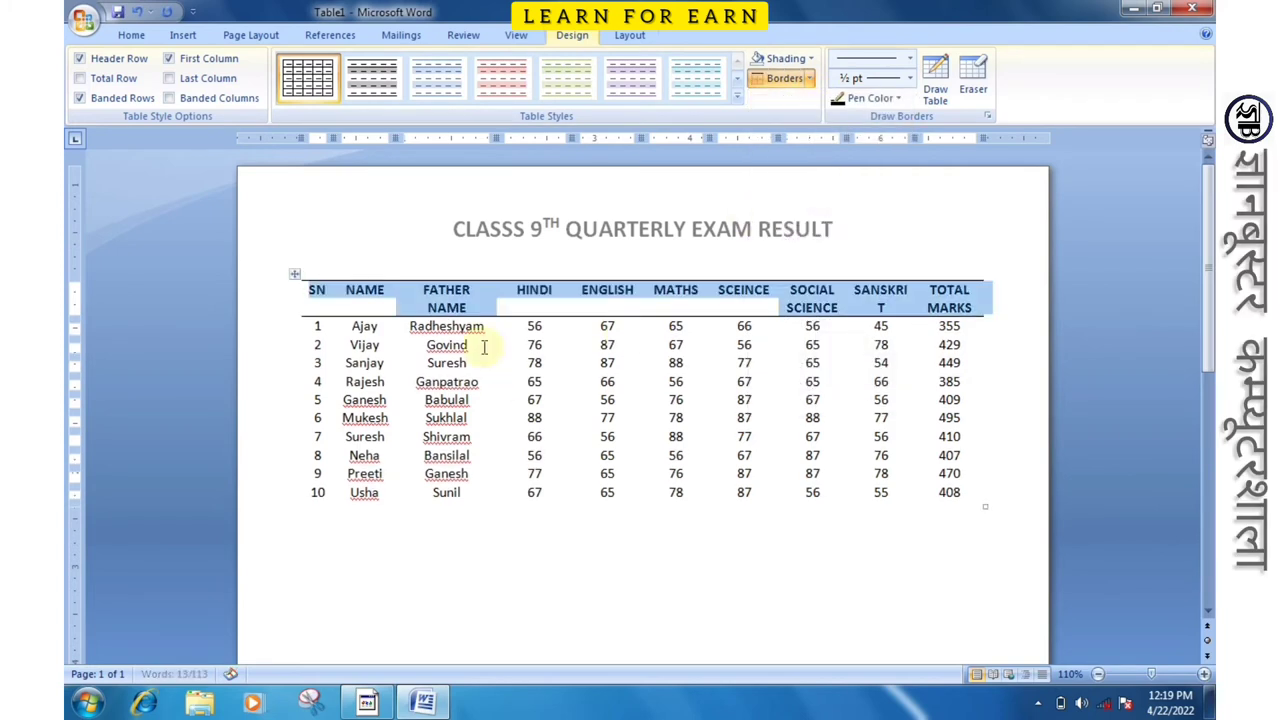
pyautogui.click(395, 291)
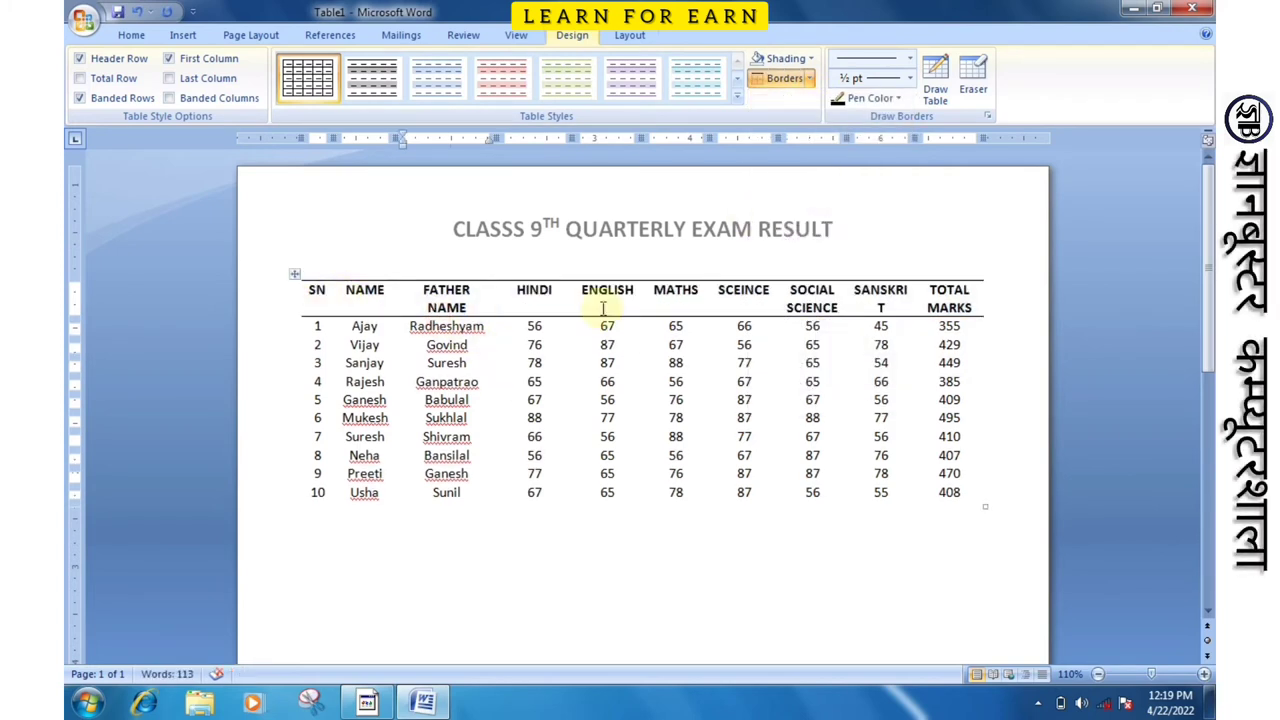
pyautogui.moveTo(519, 363); pyautogui.dragTo(740, 455)
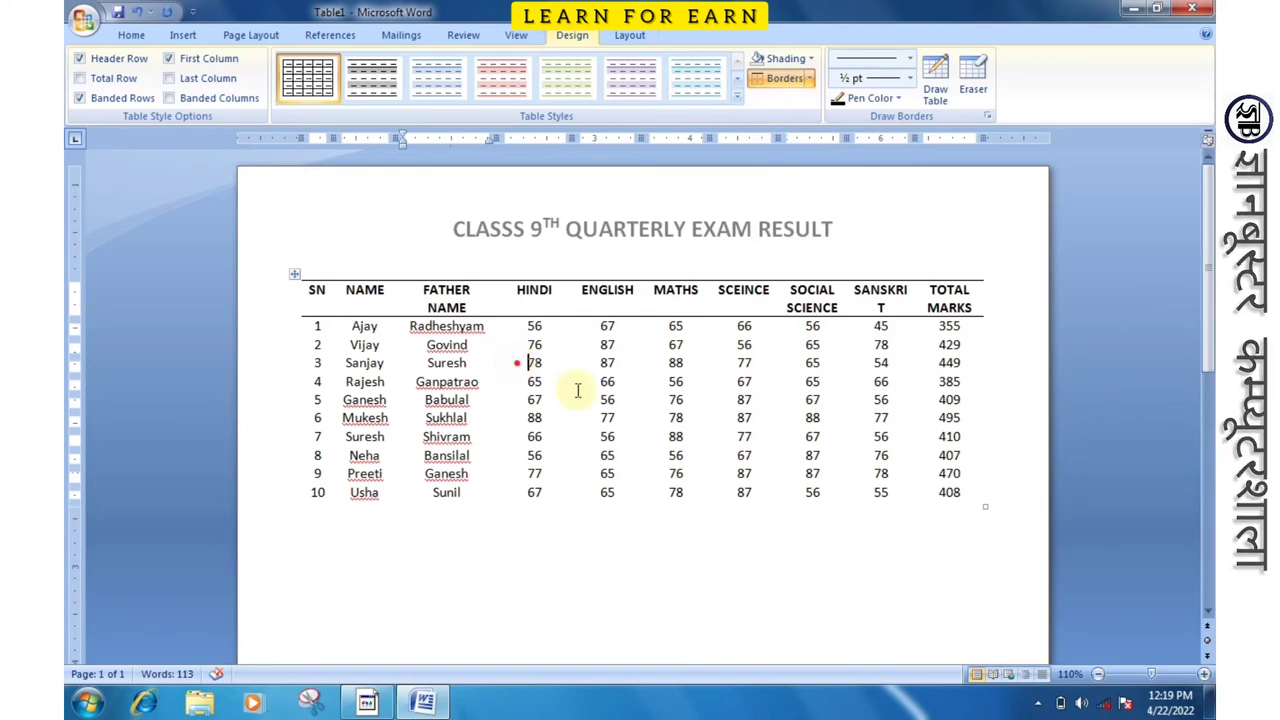
pyautogui.click(809, 80)
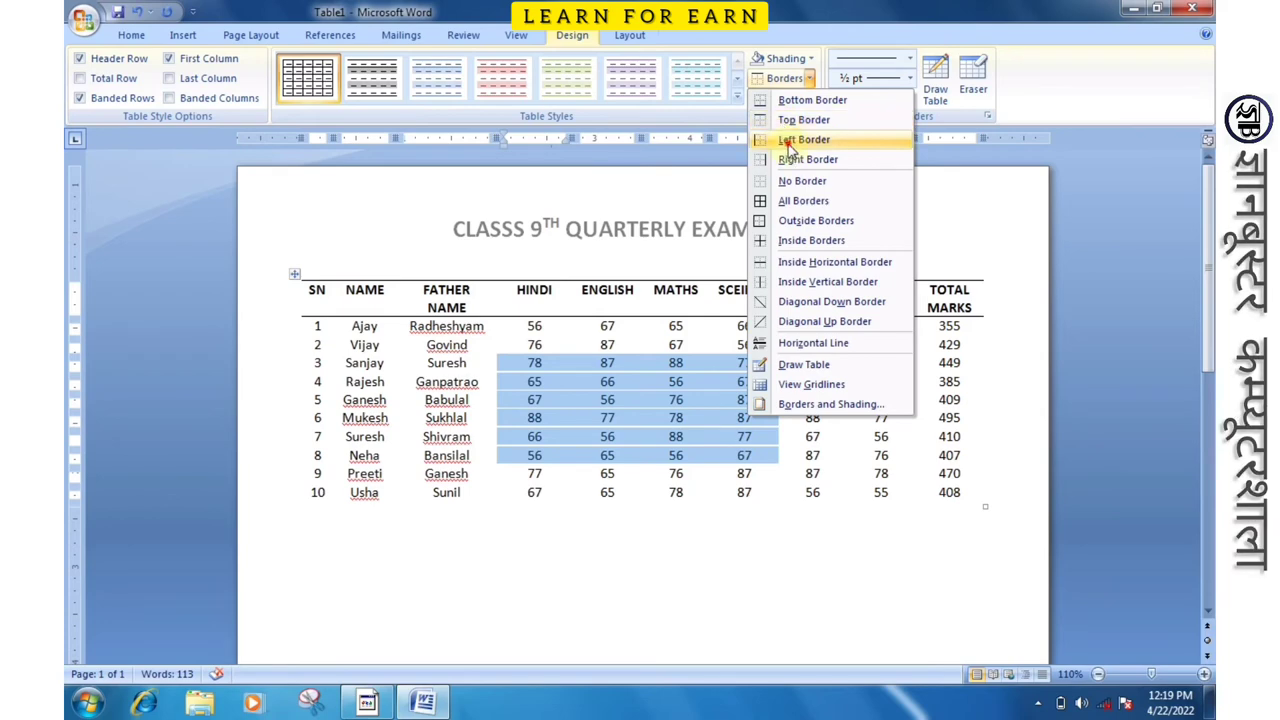
pyautogui.click(800, 139)
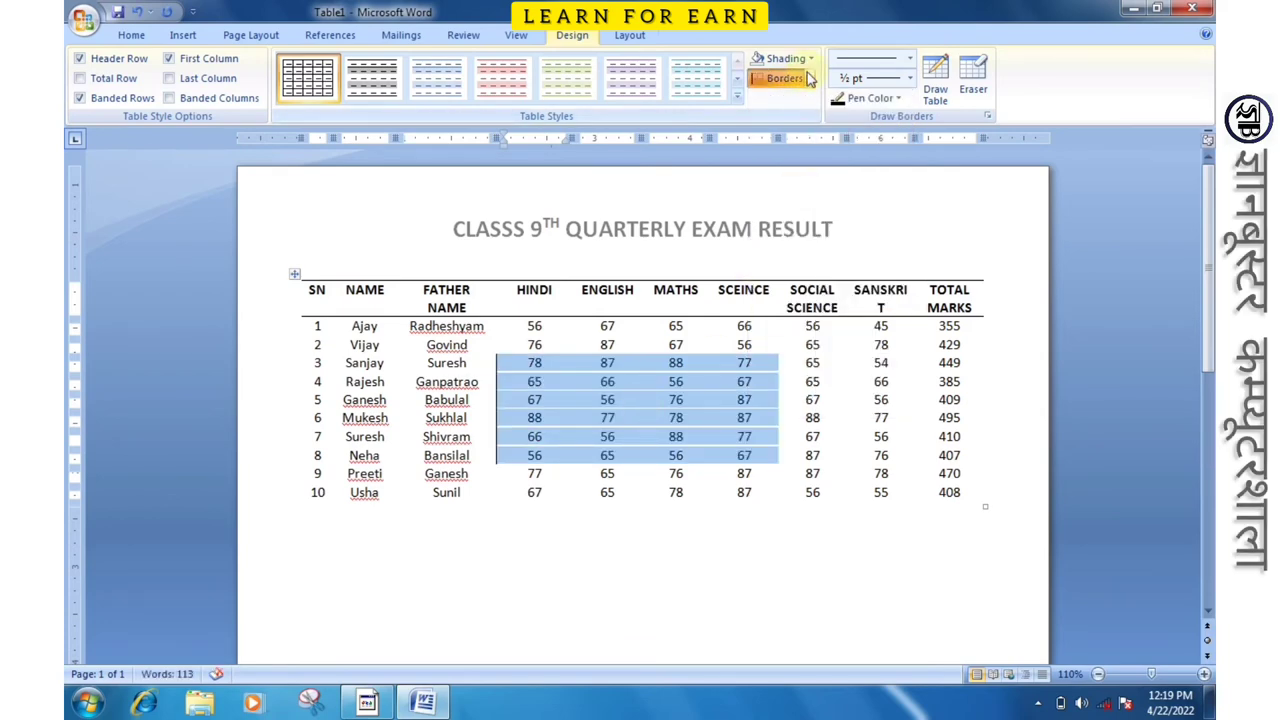
pyautogui.click(809, 79)
pyautogui.click(792, 143)
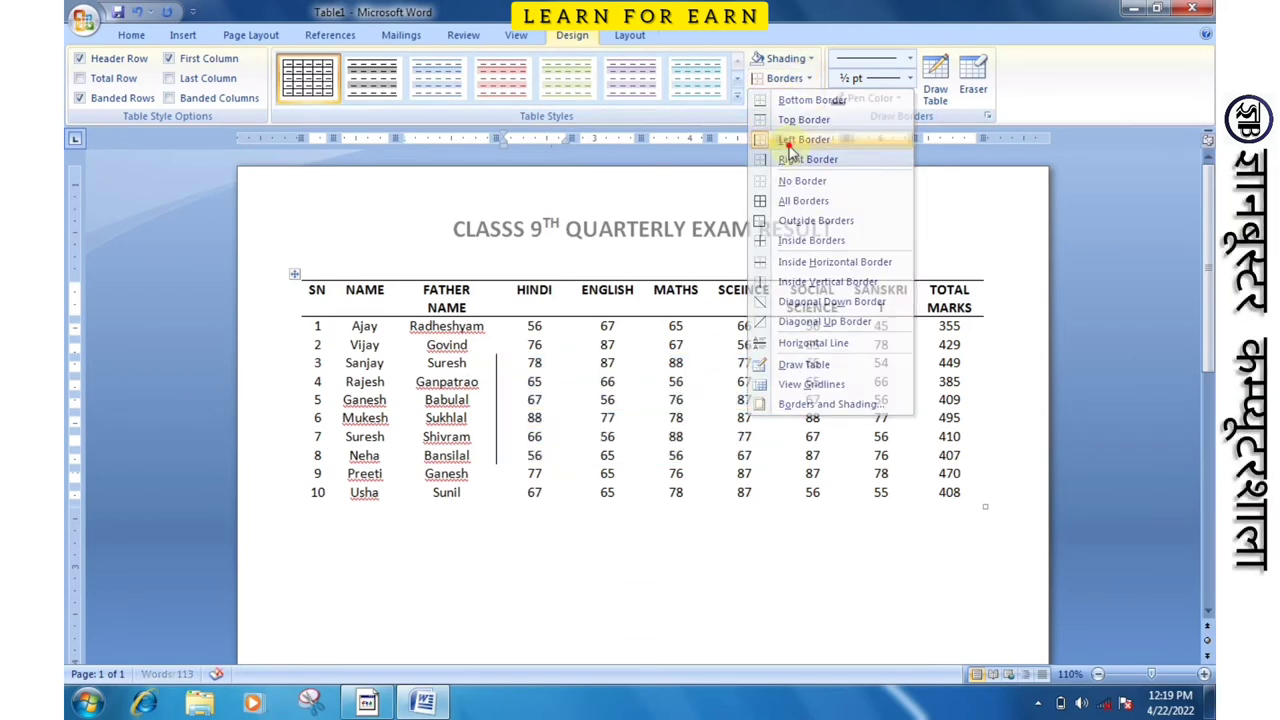
pyautogui.click(809, 79)
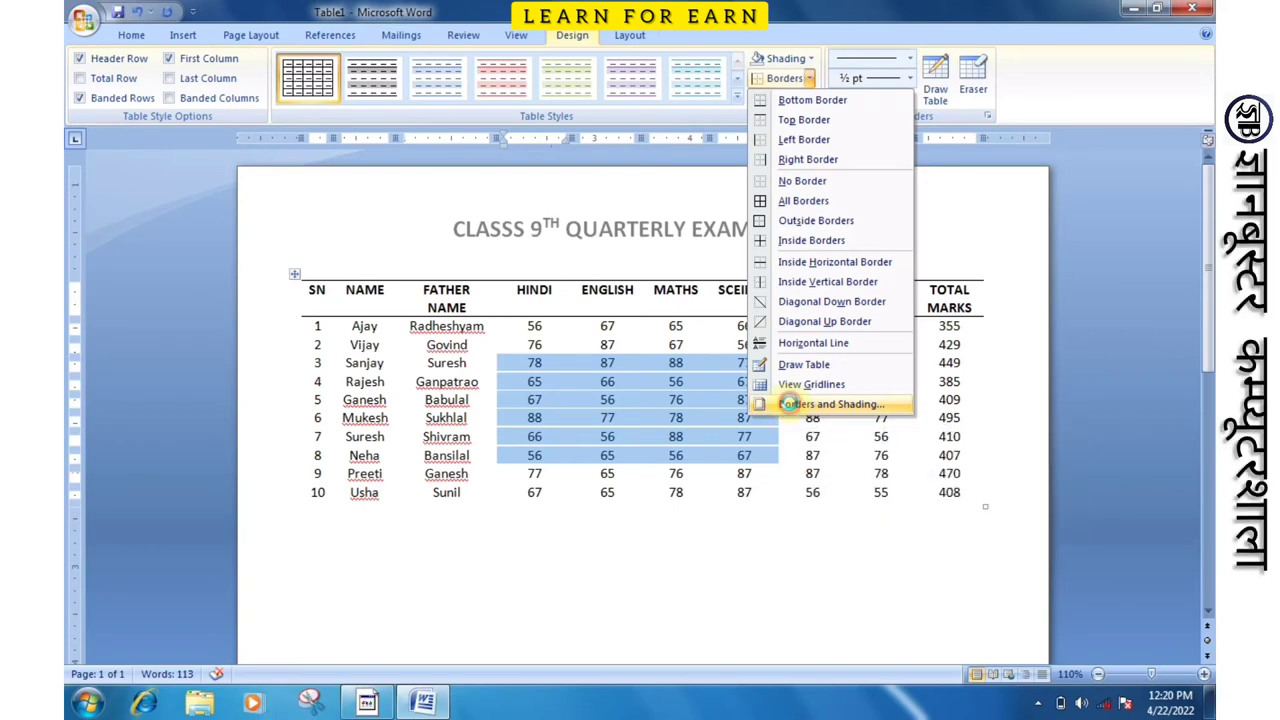
# Step: In Borders and Shading, set a double-line style, Red colour and 4½ pt width
pyautogui.click(788, 405)
pyautogui.moveTo(460, 190); pyautogui.dragTo(370, 151)
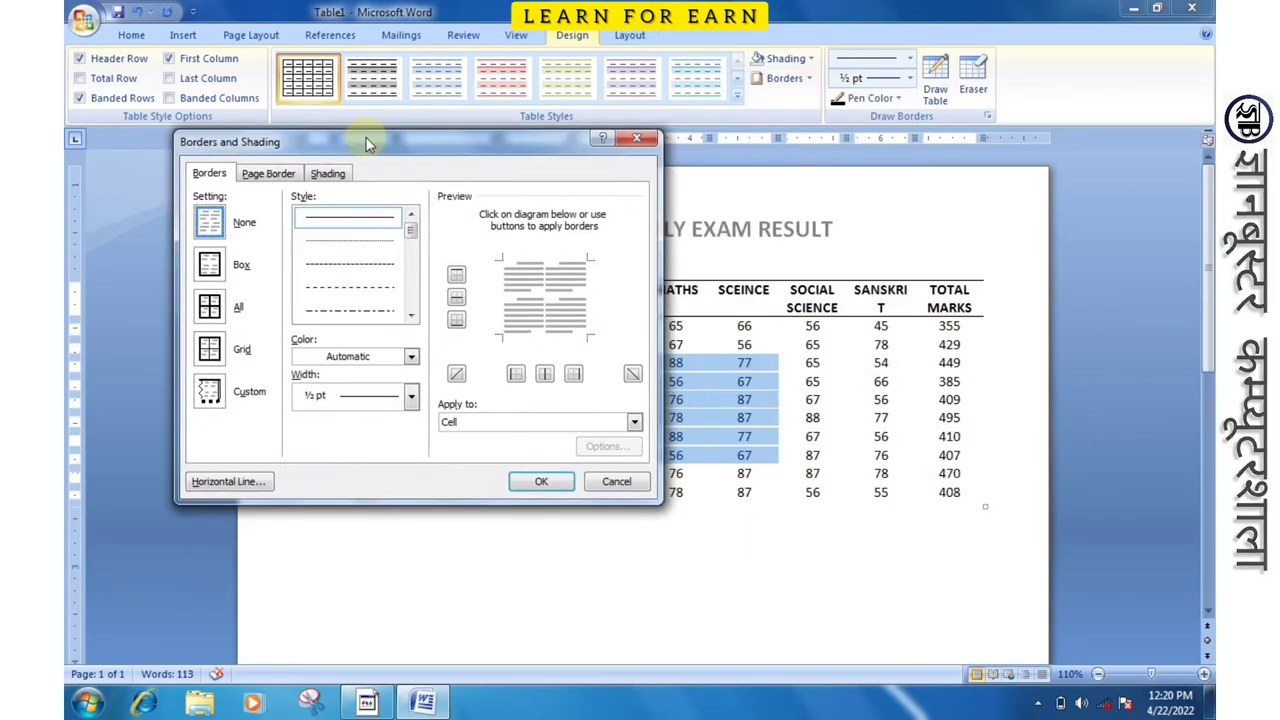
pyautogui.moveTo(399, 238); pyautogui.dragTo(400, 265)
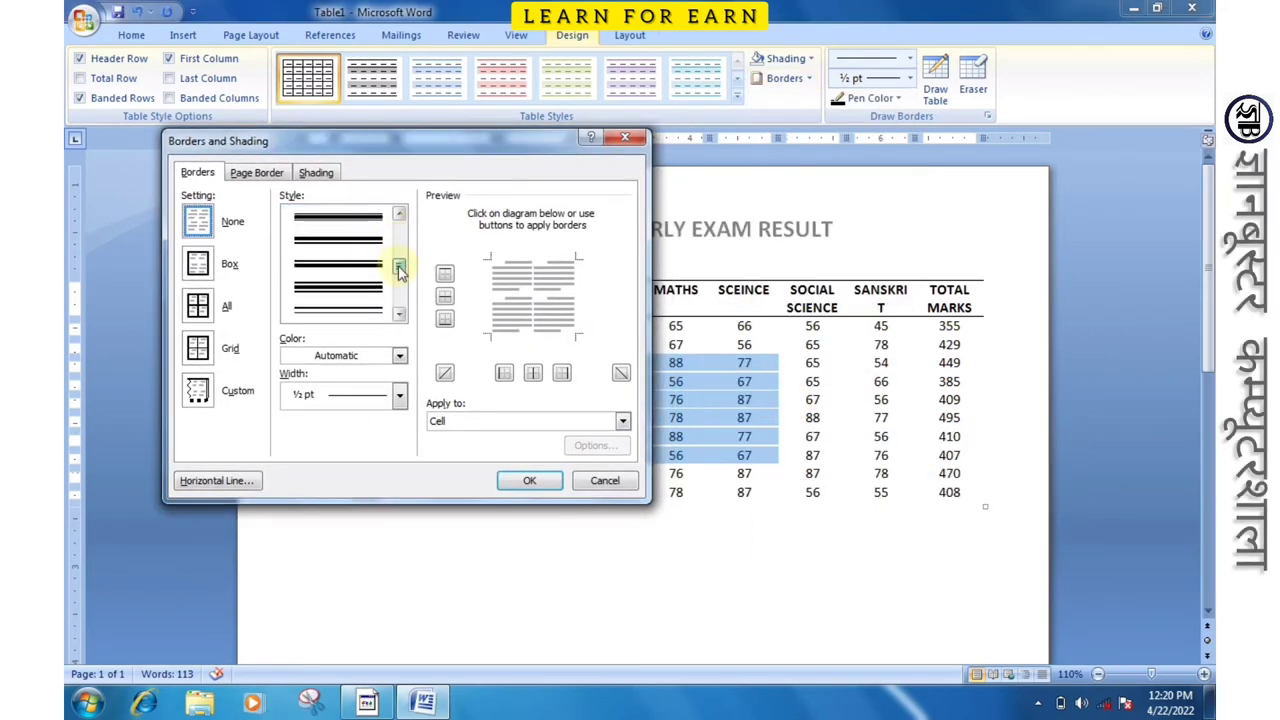
pyautogui.click(352, 272)
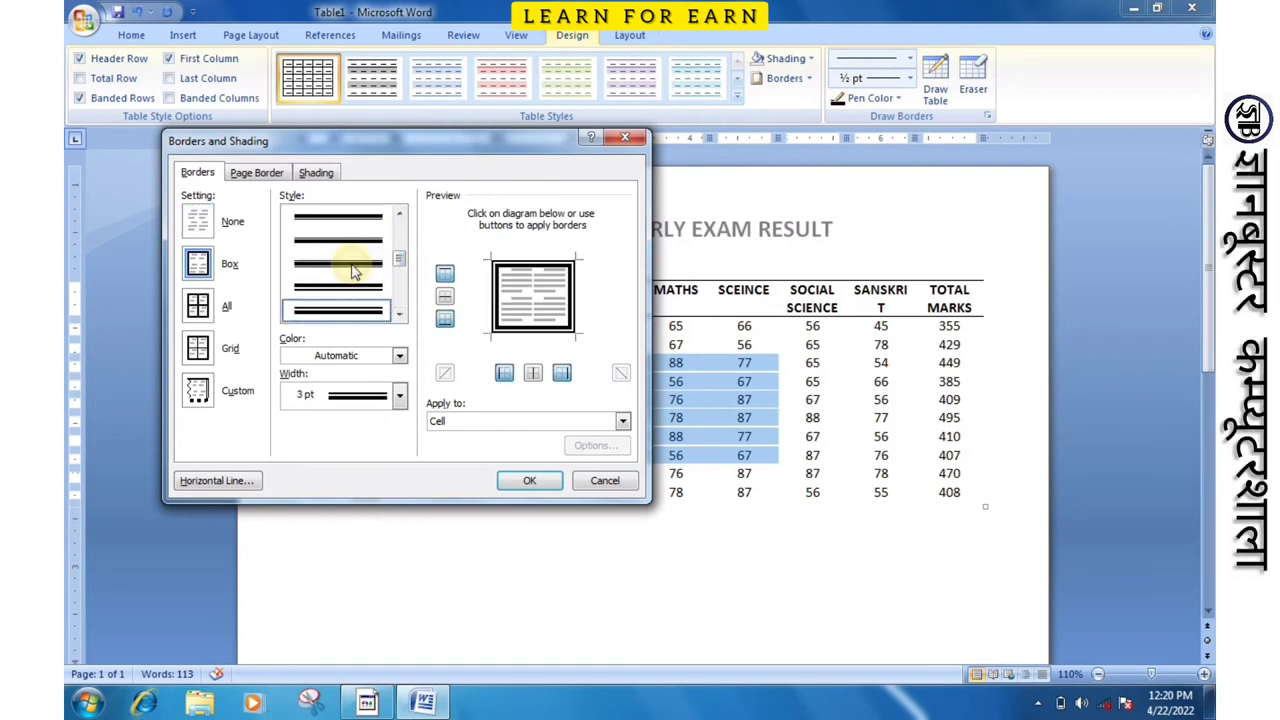
pyautogui.click(399, 356)
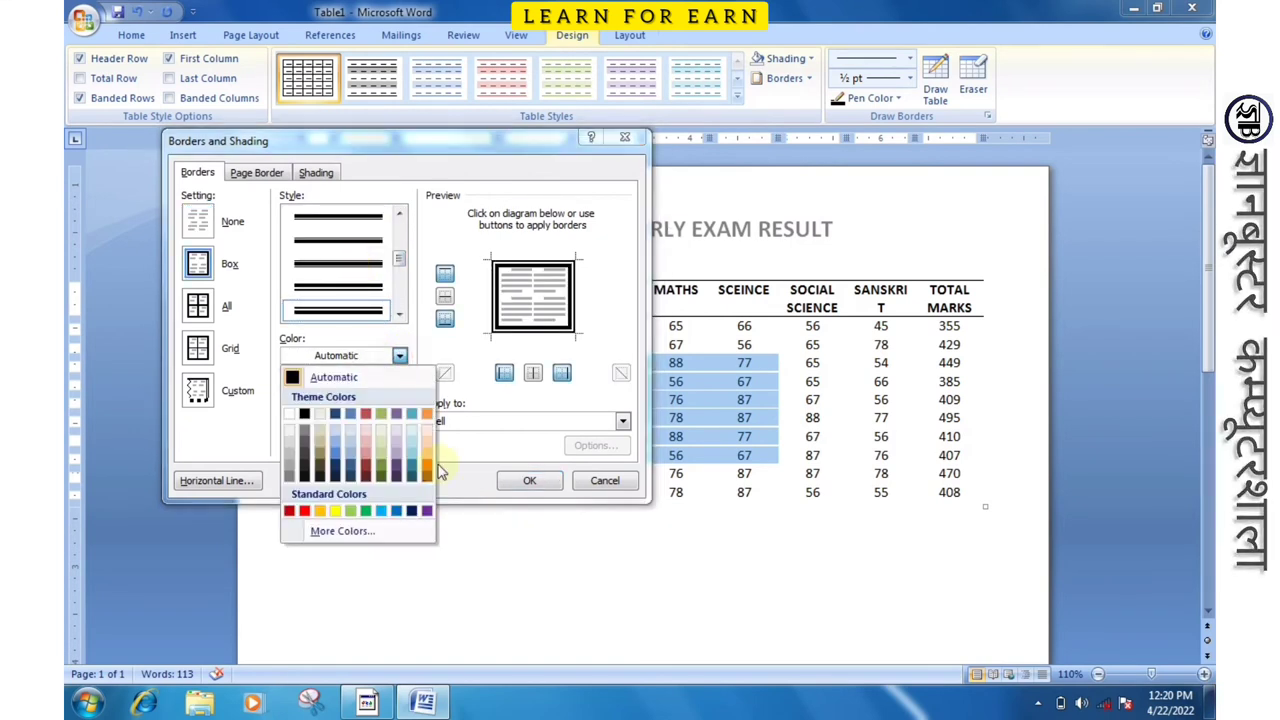
pyautogui.click(304, 510)
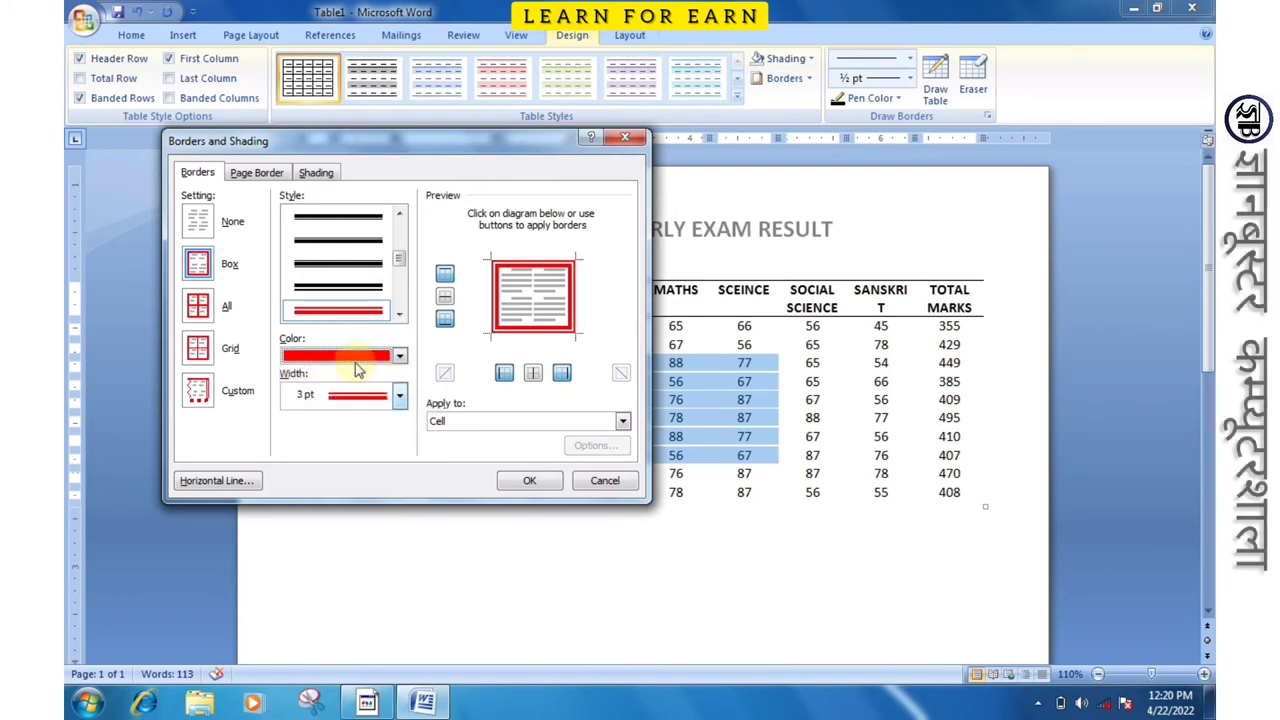
pyautogui.click(400, 397)
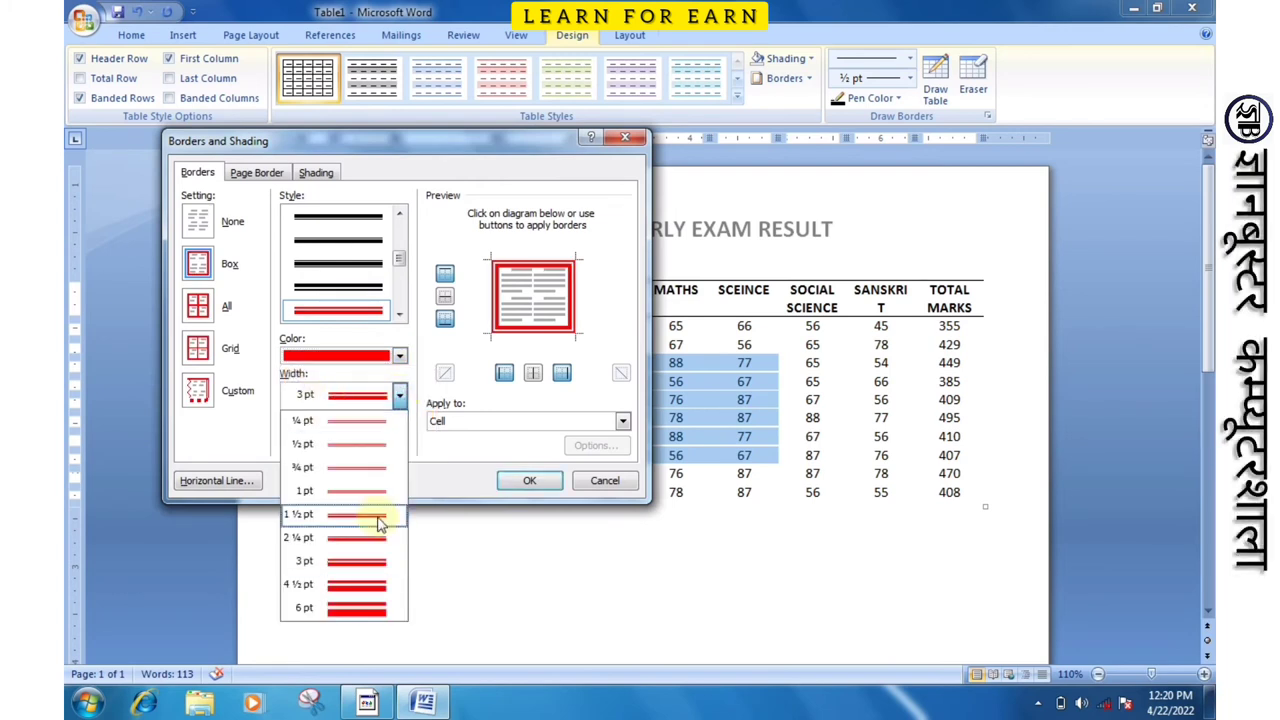
pyautogui.click(357, 587)
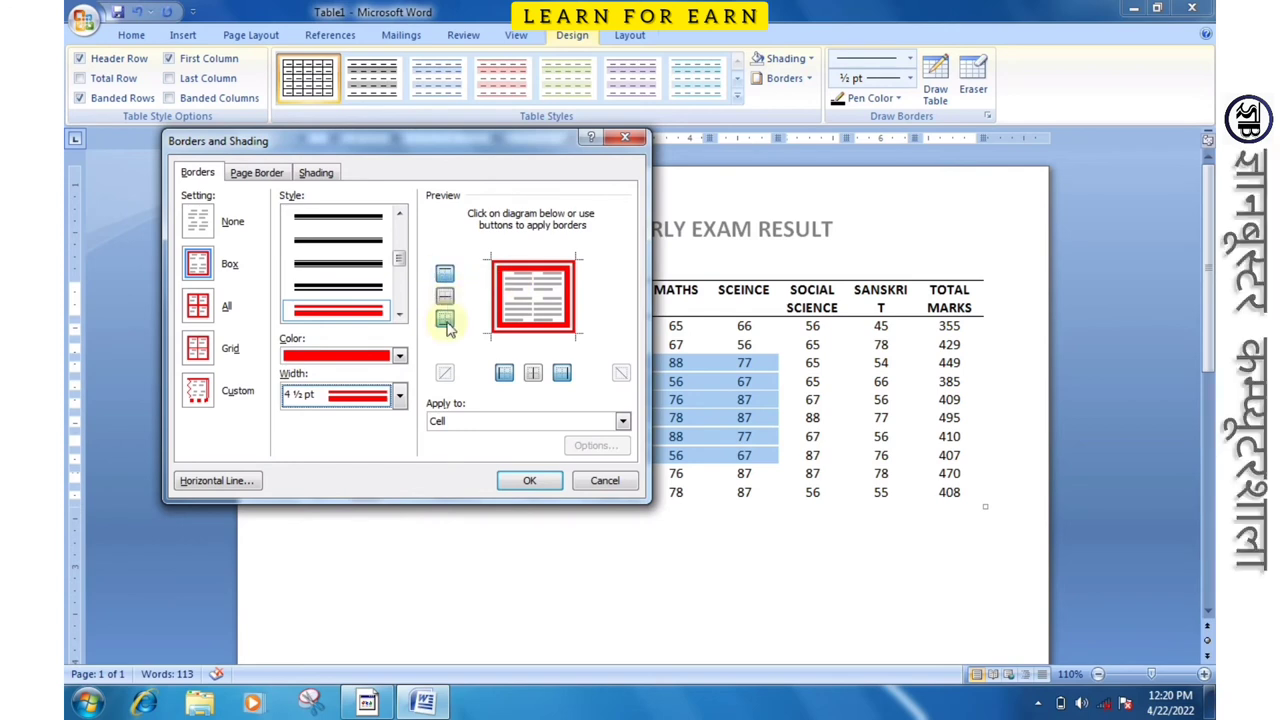
# Step: Add the red borders between rows and columns in Preview and apply them to the marks cells
pyautogui.click(446, 274)
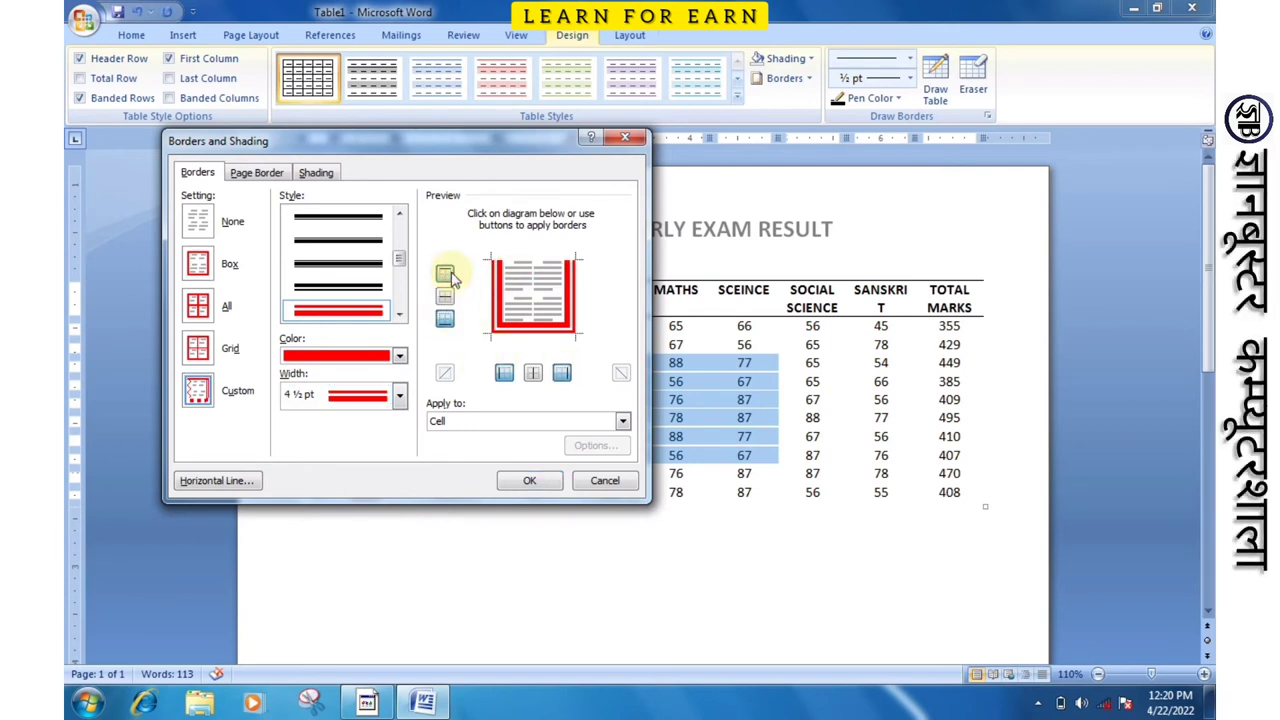
pyautogui.click(448, 276)
pyautogui.click(449, 305)
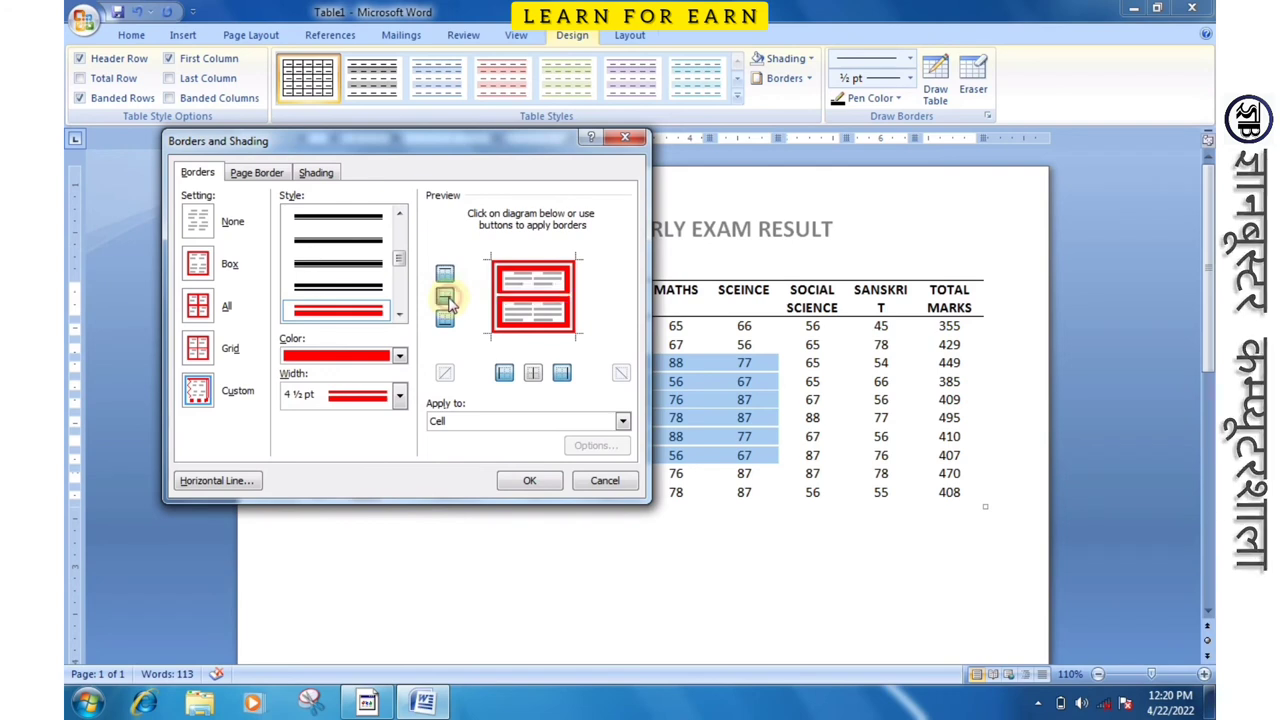
pyautogui.click(448, 305)
pyautogui.click(448, 303)
pyautogui.click(444, 318)
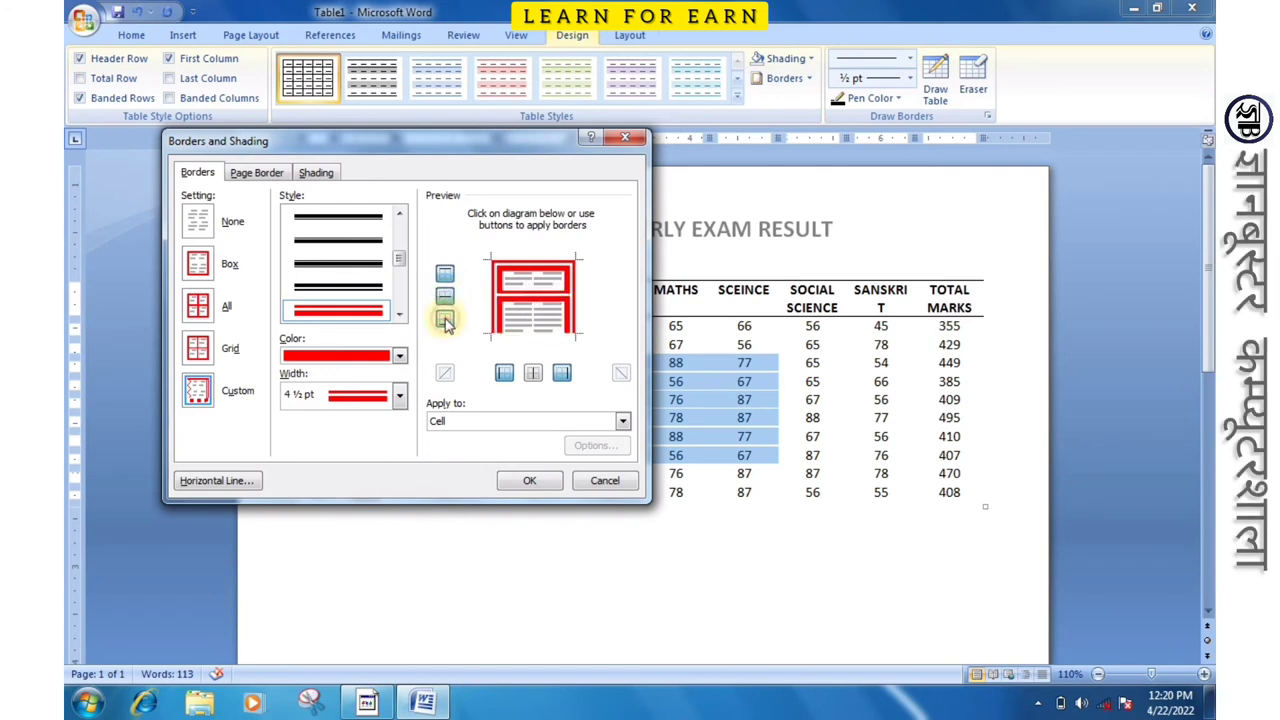
pyautogui.click(444, 318)
pyautogui.click(505, 375)
pyautogui.click(505, 375)
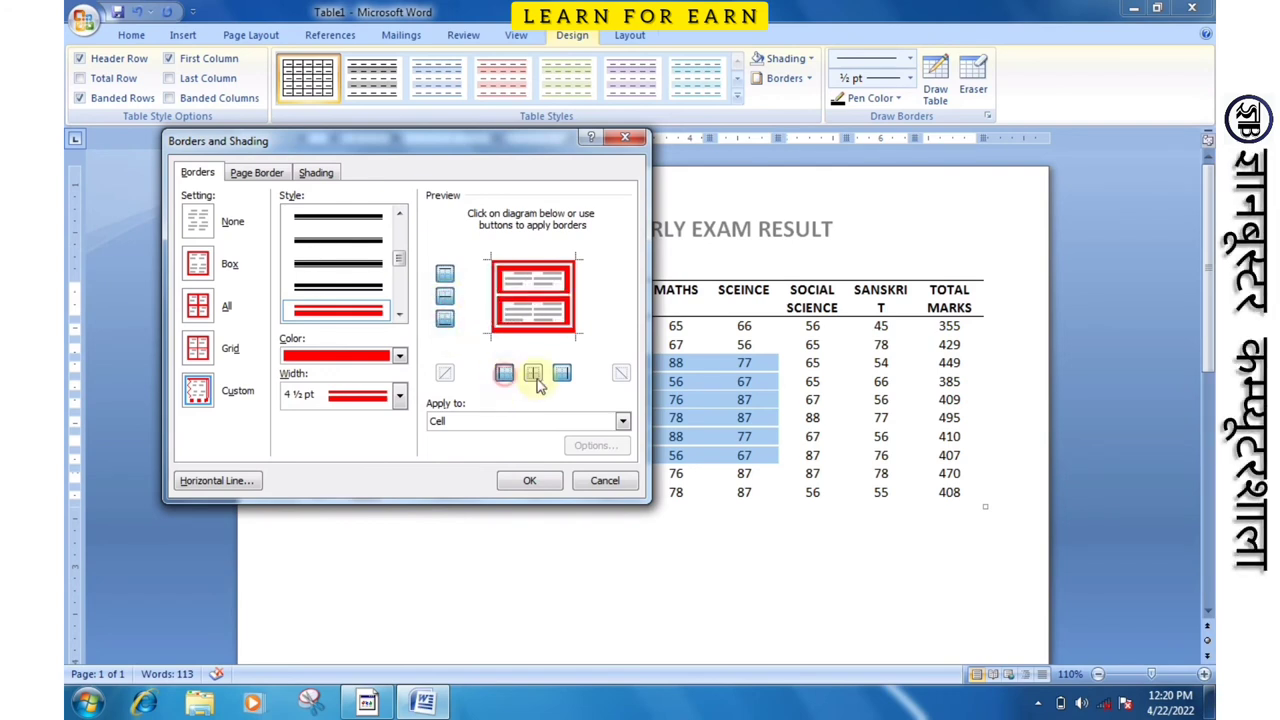
pyautogui.click(535, 377)
pyautogui.click(538, 378)
pyautogui.click(540, 378)
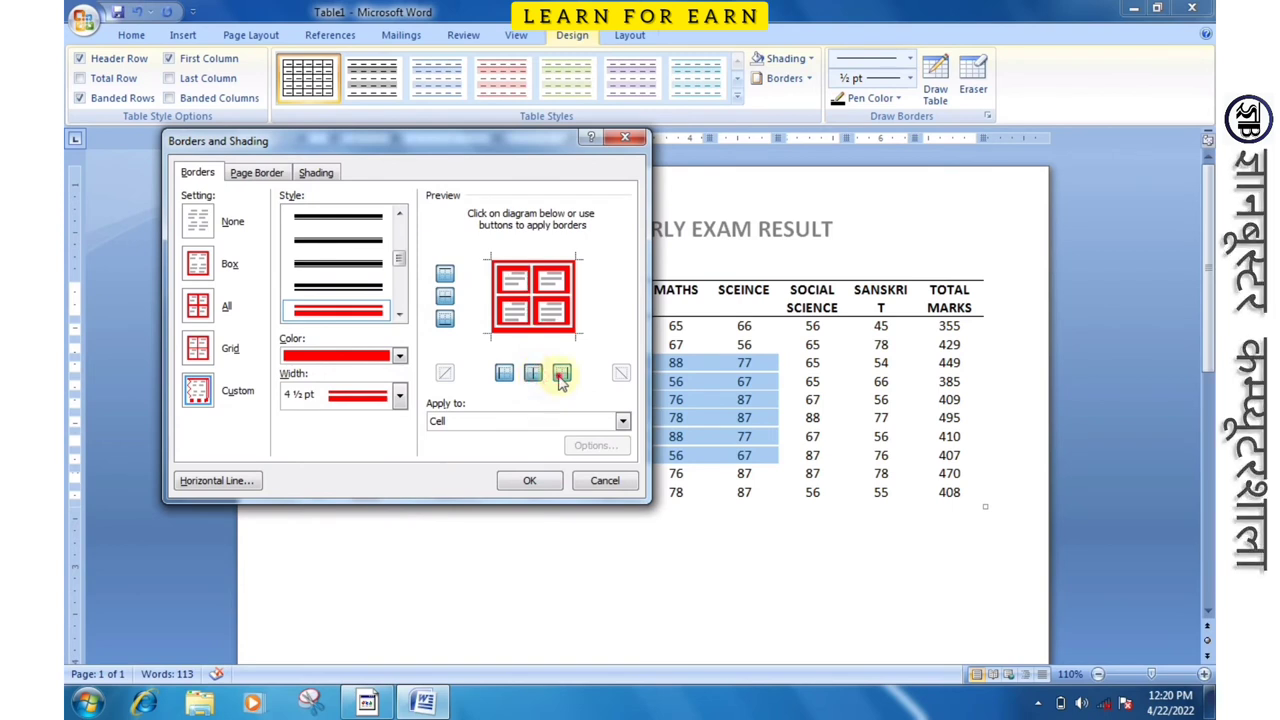
pyautogui.click(560, 379)
pyautogui.click(561, 380)
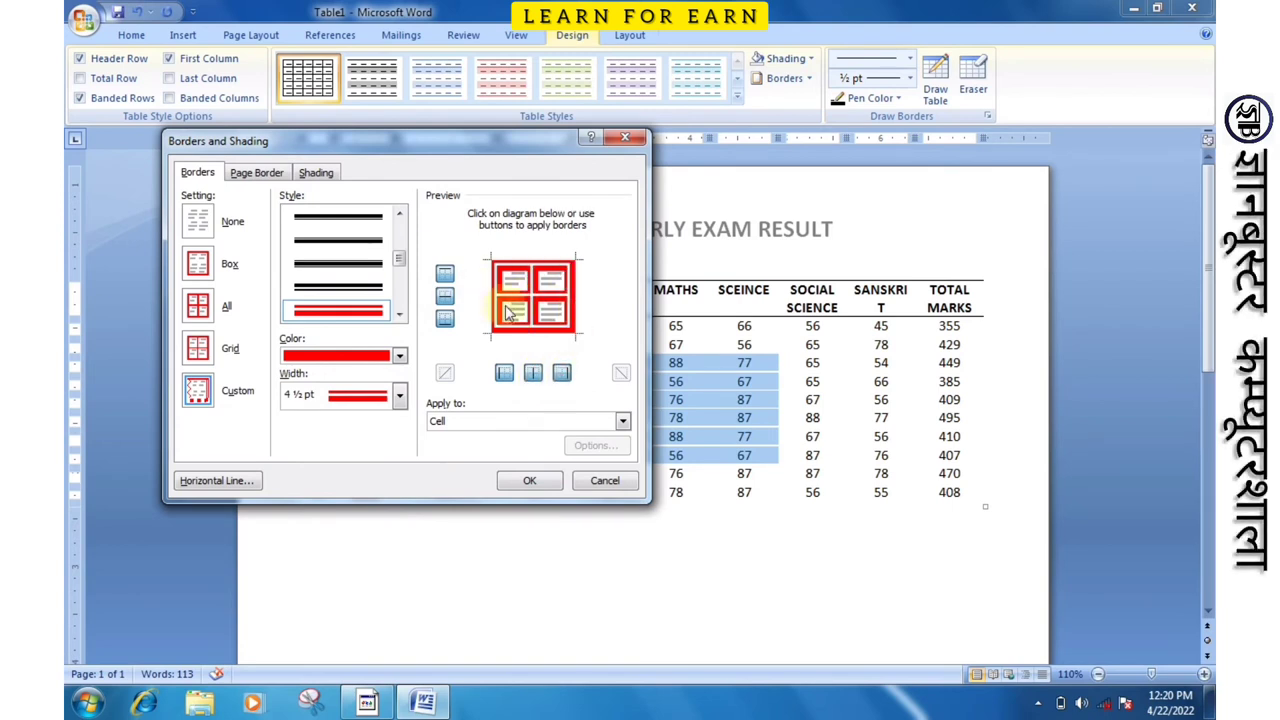
pyautogui.click(532, 480)
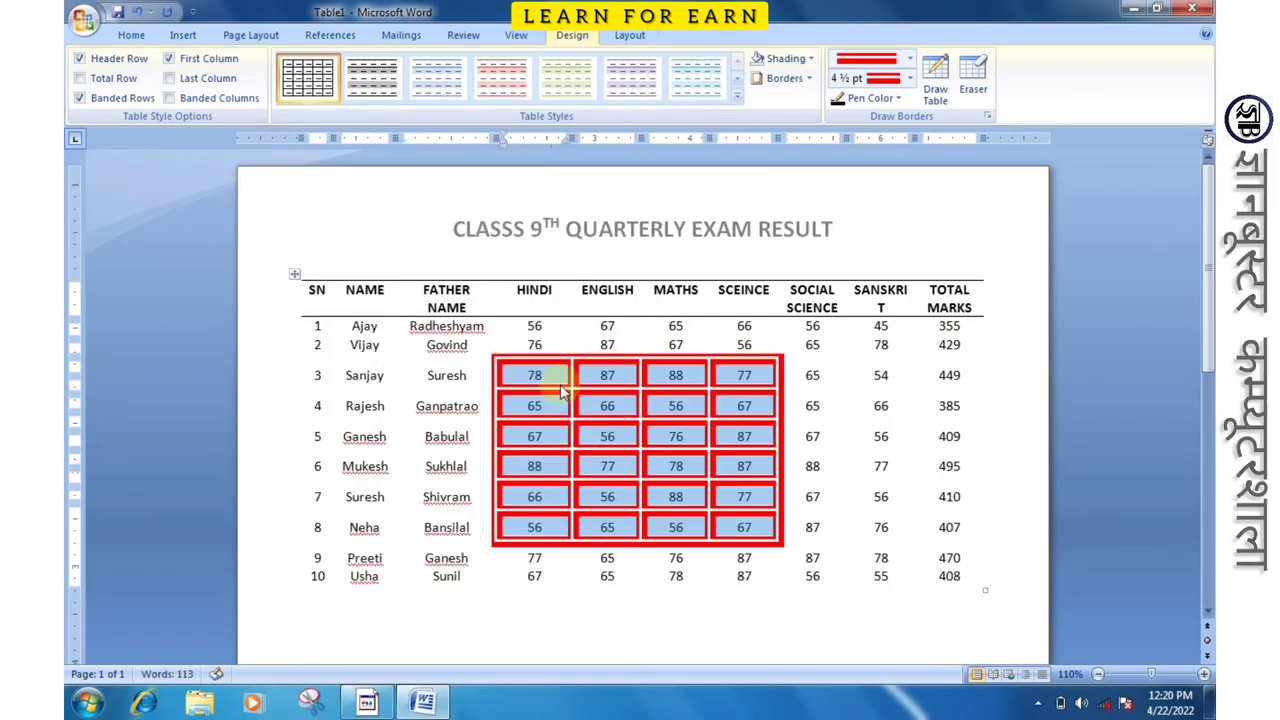
# Step: Choose a thick 3 pt black pen line style from the Line Style list
pyautogui.scroll(-1, 632, 420)
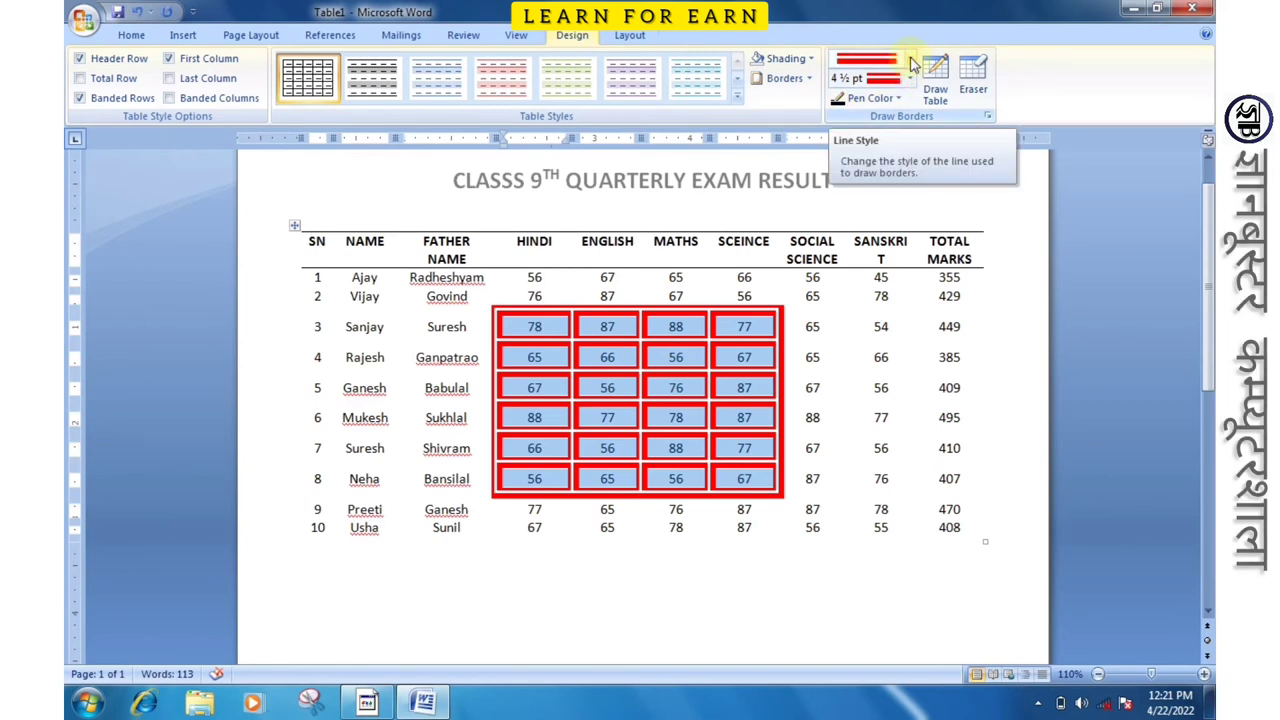
pyautogui.click(912, 64)
pyautogui.scroll(-3, 918, 297)
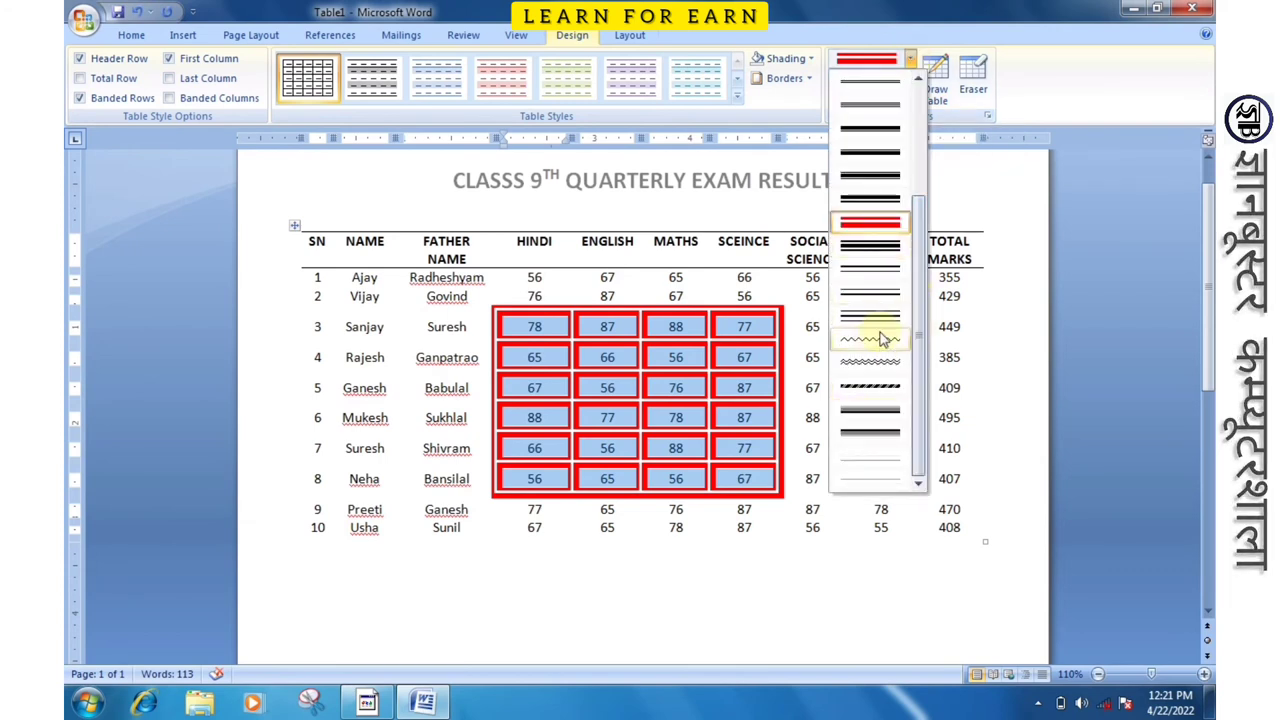
pyautogui.click(868, 433)
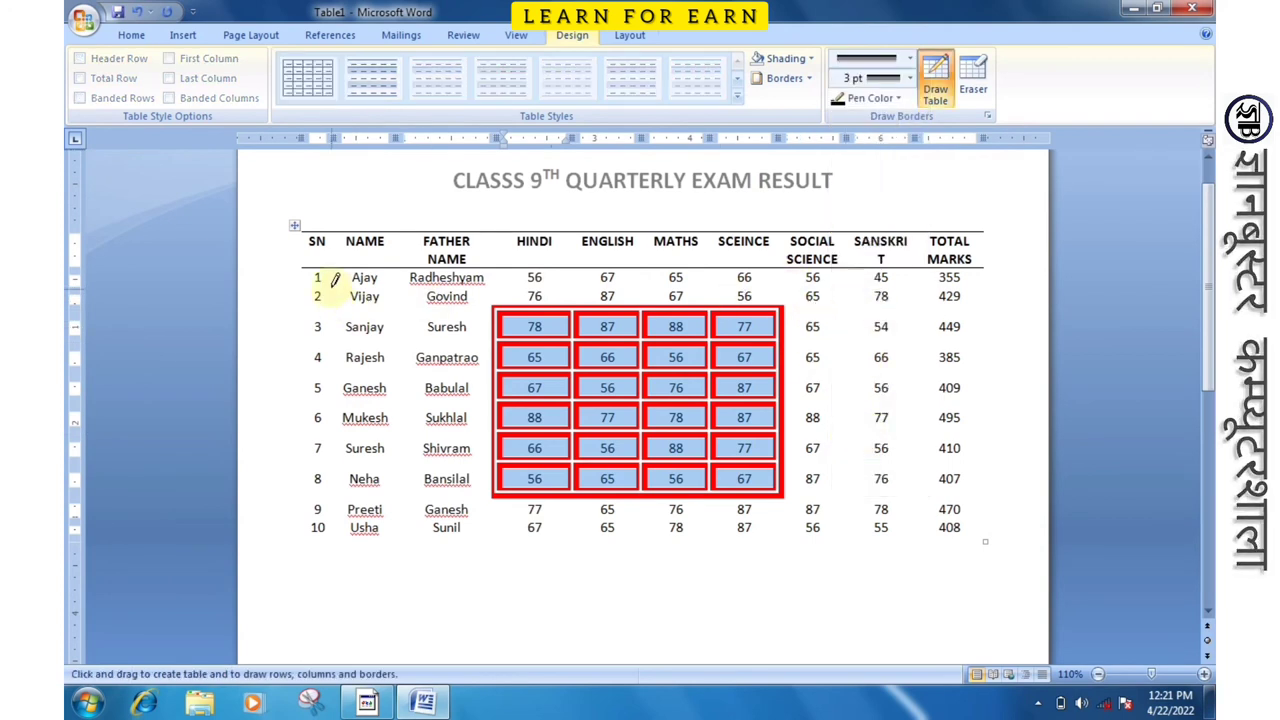
# Step: Draw a thick line down the NAME column, then a 6 pt vertical line beside Radheshyam
pyautogui.moveTo(338, 290); pyautogui.dragTo(404, 283)
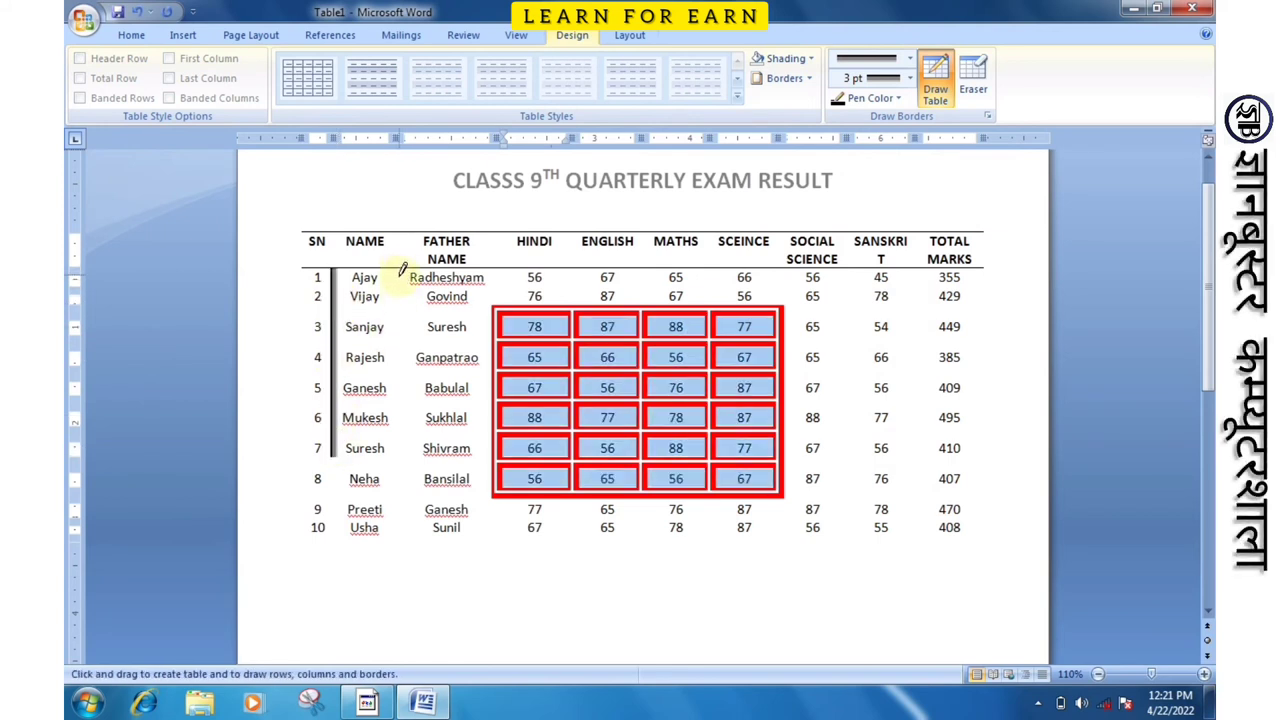
pyautogui.click(401, 268)
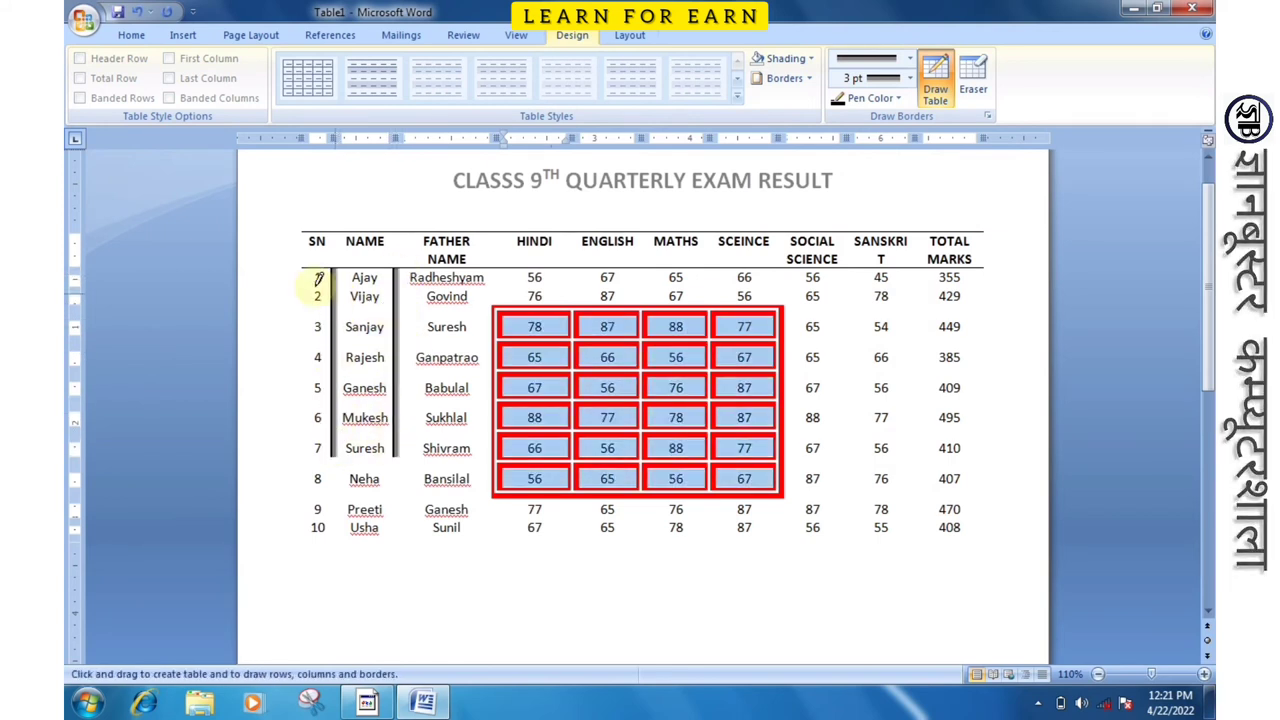
pyautogui.click(909, 78)
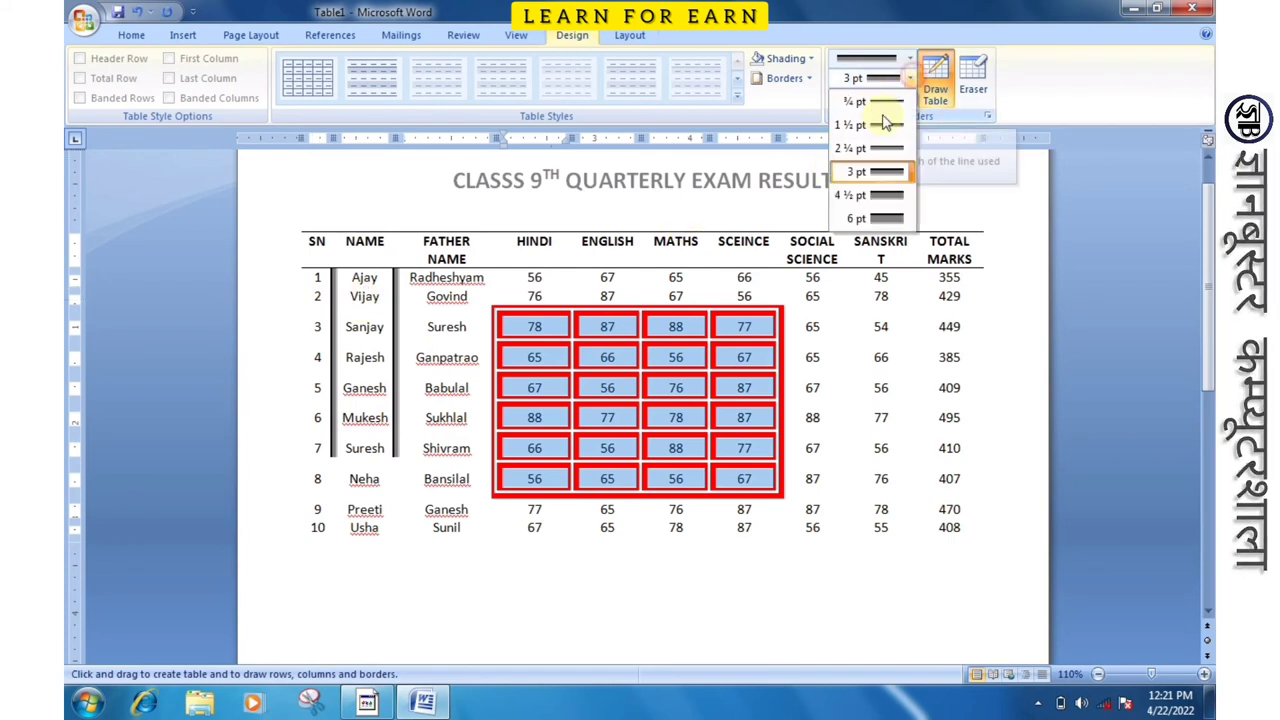
pyautogui.click(863, 216)
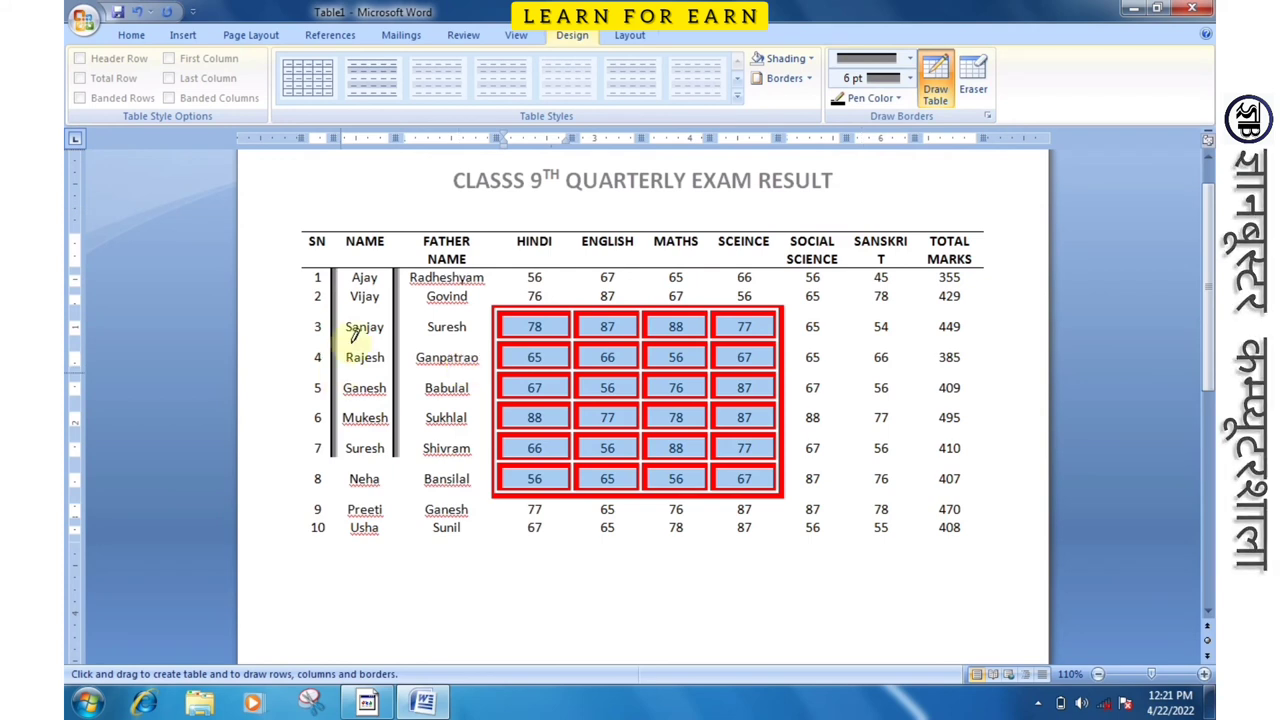
pyautogui.moveTo(487, 270); pyautogui.dragTo(487, 428)
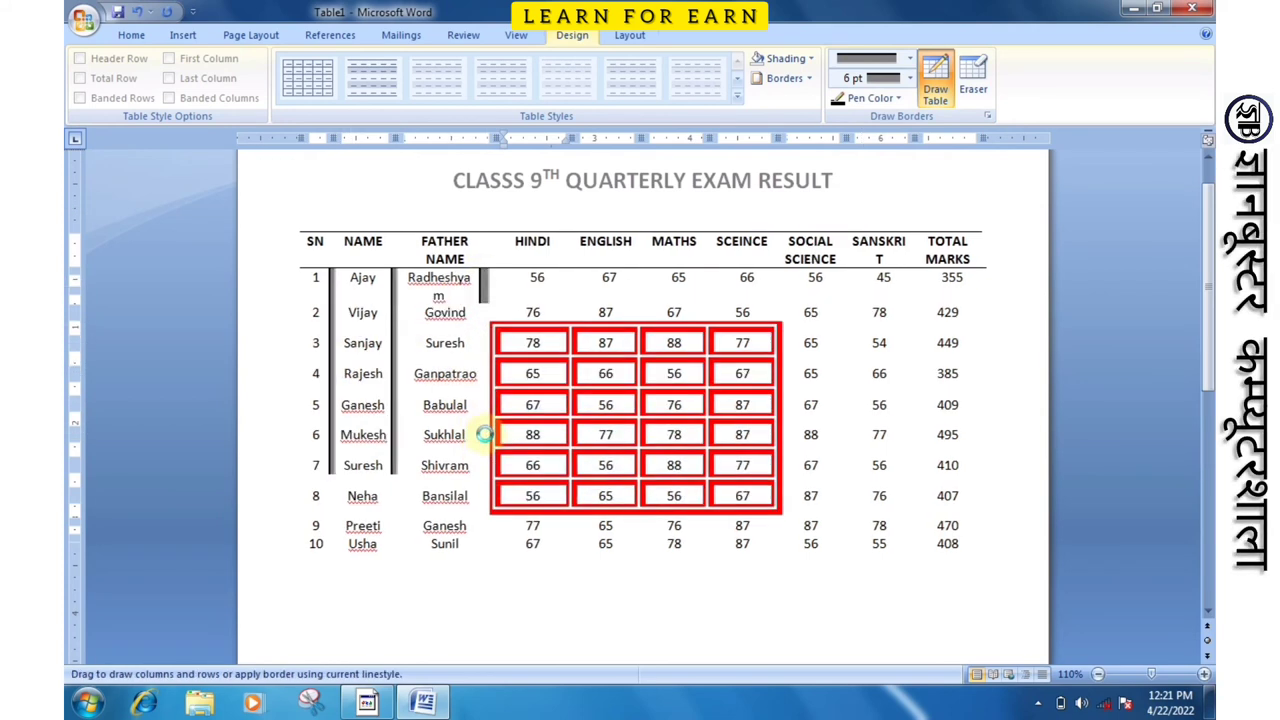
pyautogui.click(898, 98)
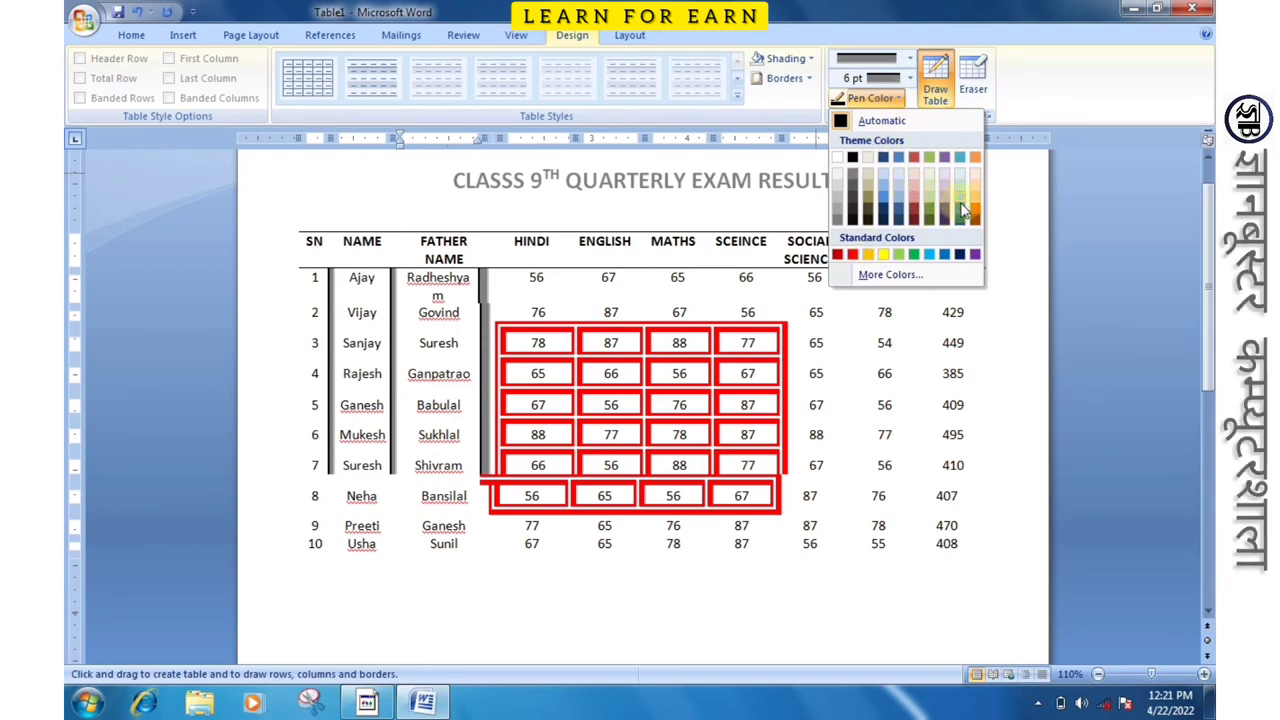
pyautogui.click(929, 254)
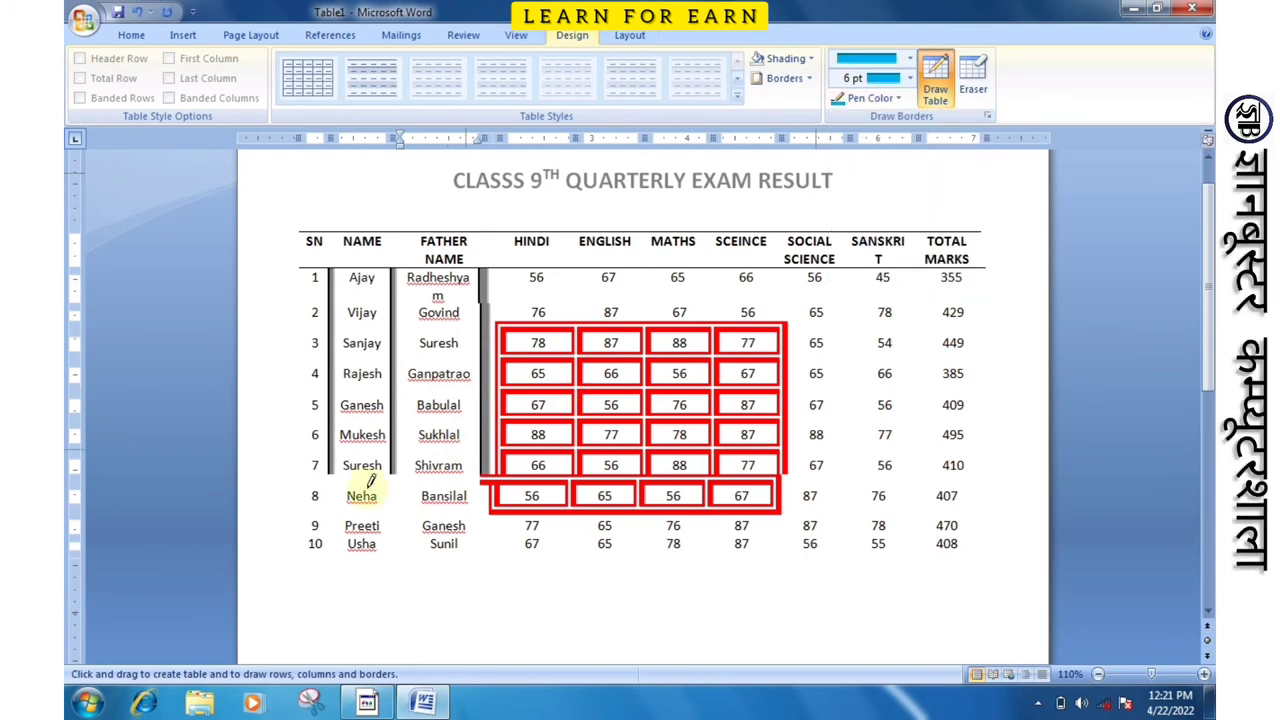
pyautogui.moveTo(346, 508); pyautogui.dragTo(496, 508)
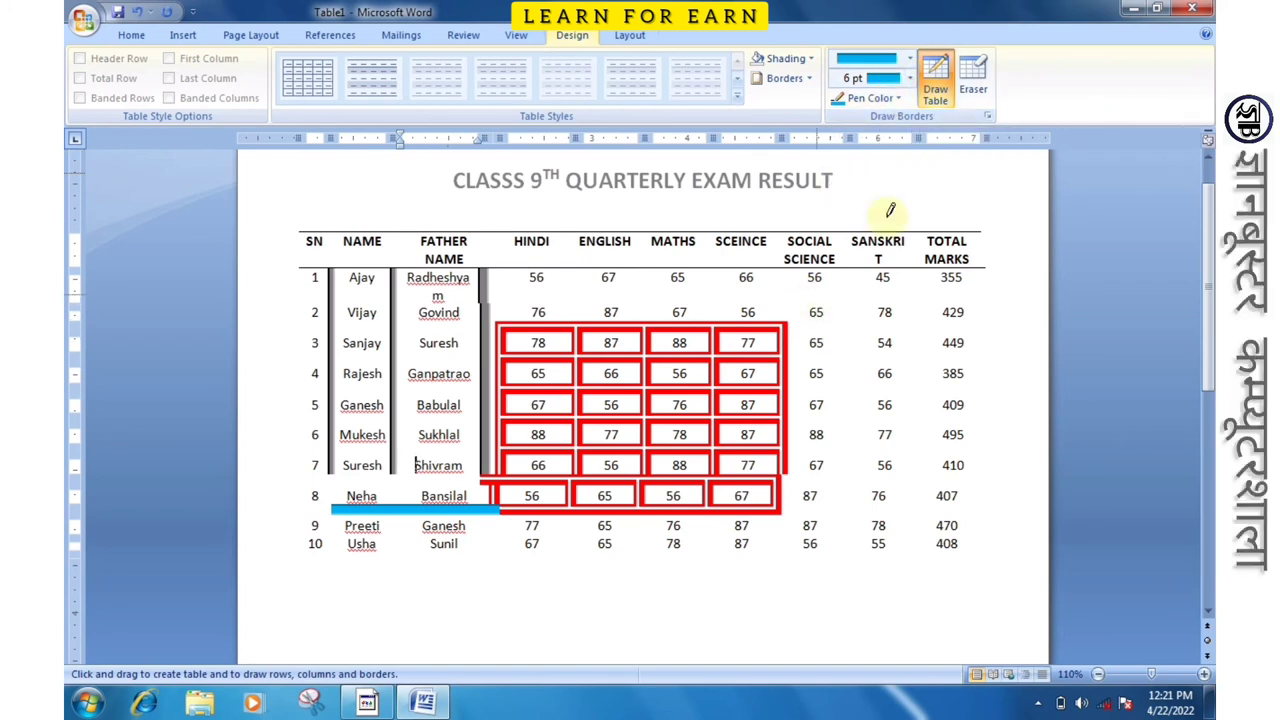
pyautogui.press('Escape')
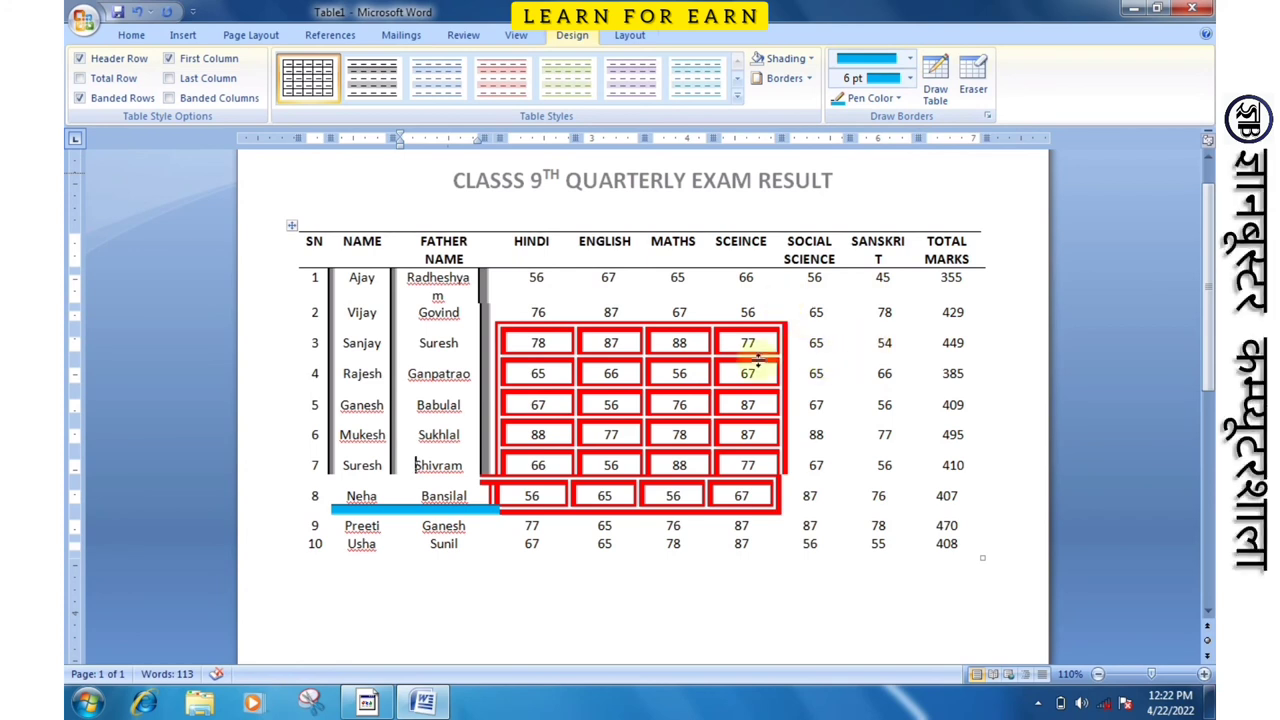
# Step: Erase partitions in the MATHS, SCEINCE and SOCIAL SCIENCE cells and under the MATHS heading
pyautogui.click(972, 85)
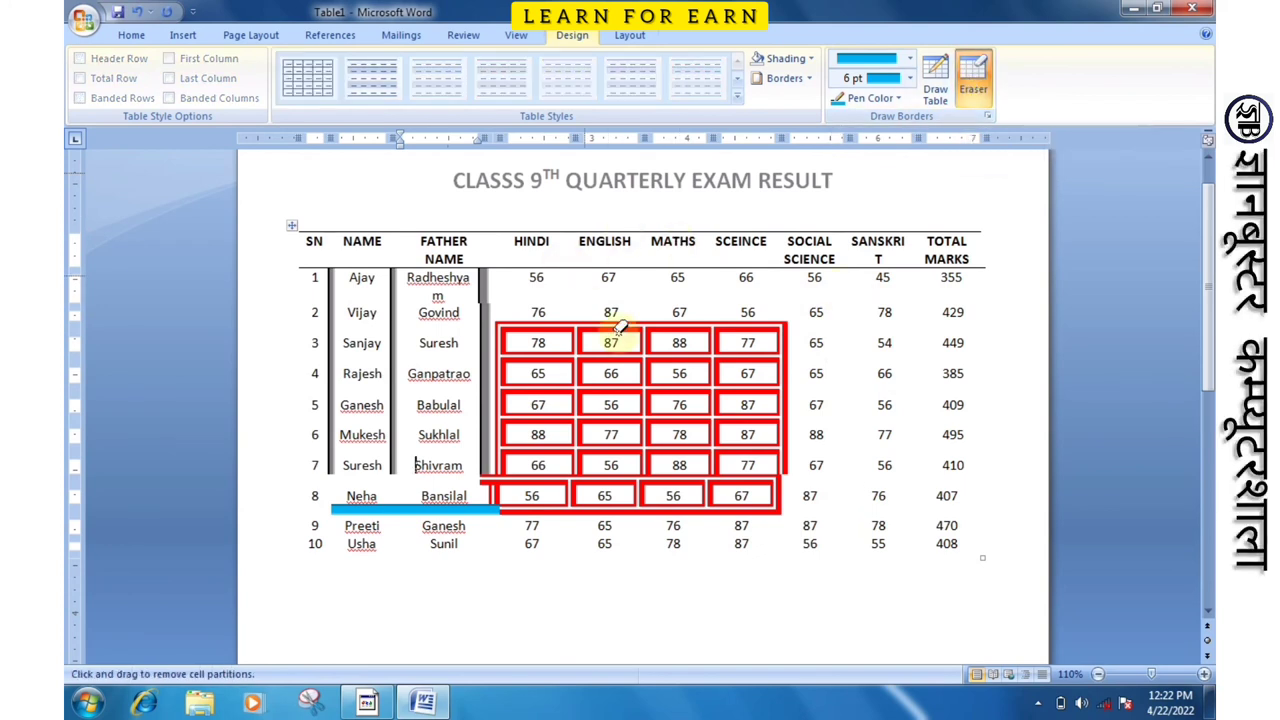
pyautogui.moveTo(714, 308); pyautogui.dragTo(788, 402)
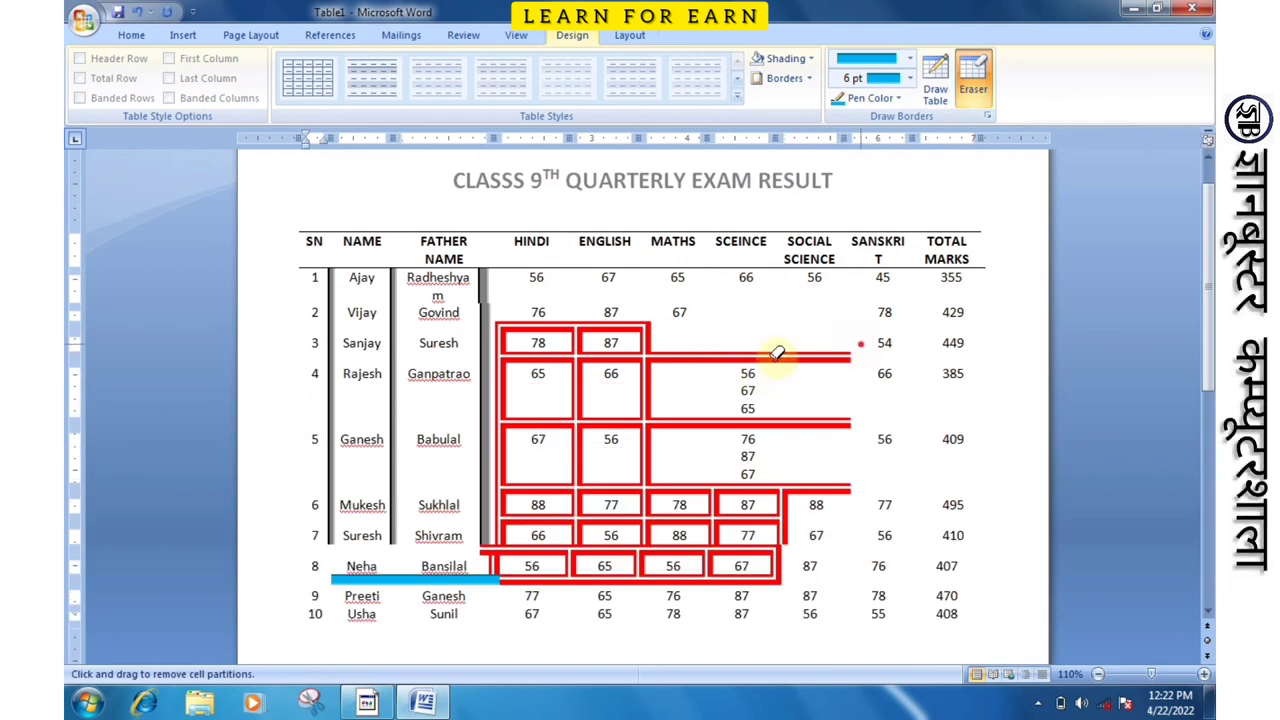
pyautogui.moveTo(777, 352); pyautogui.dragTo(757, 368)
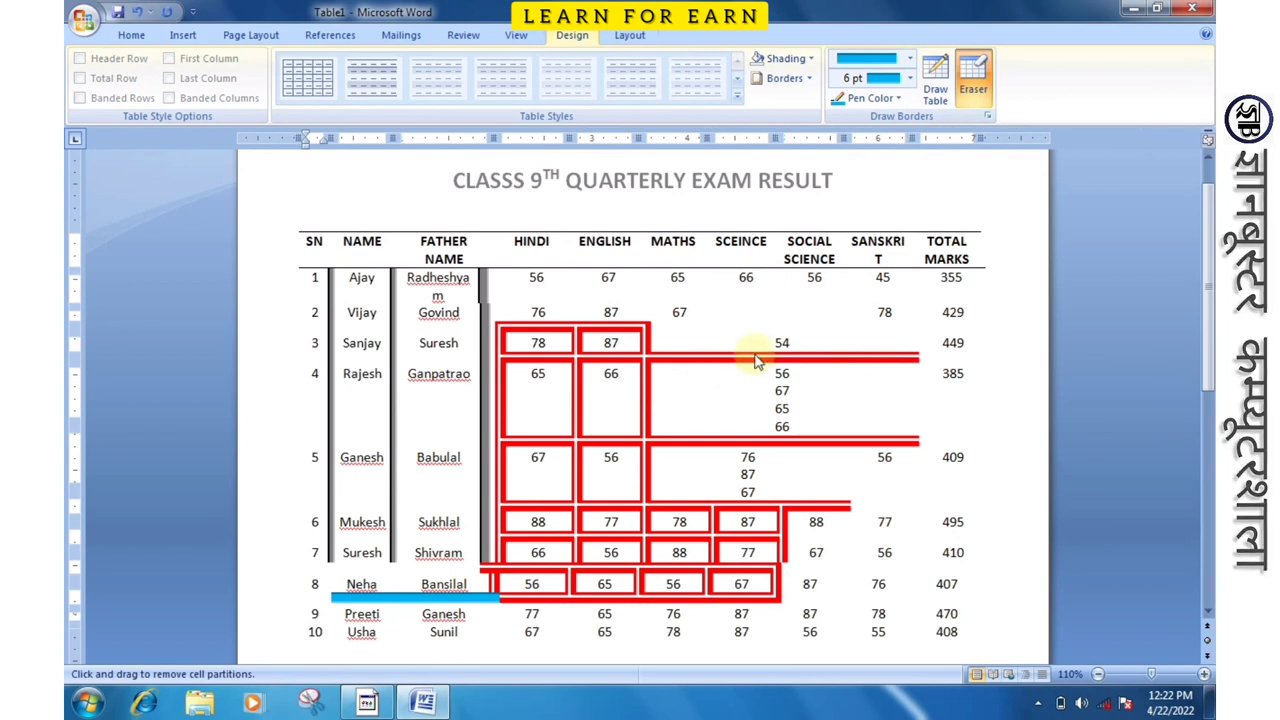
pyautogui.click(757, 362)
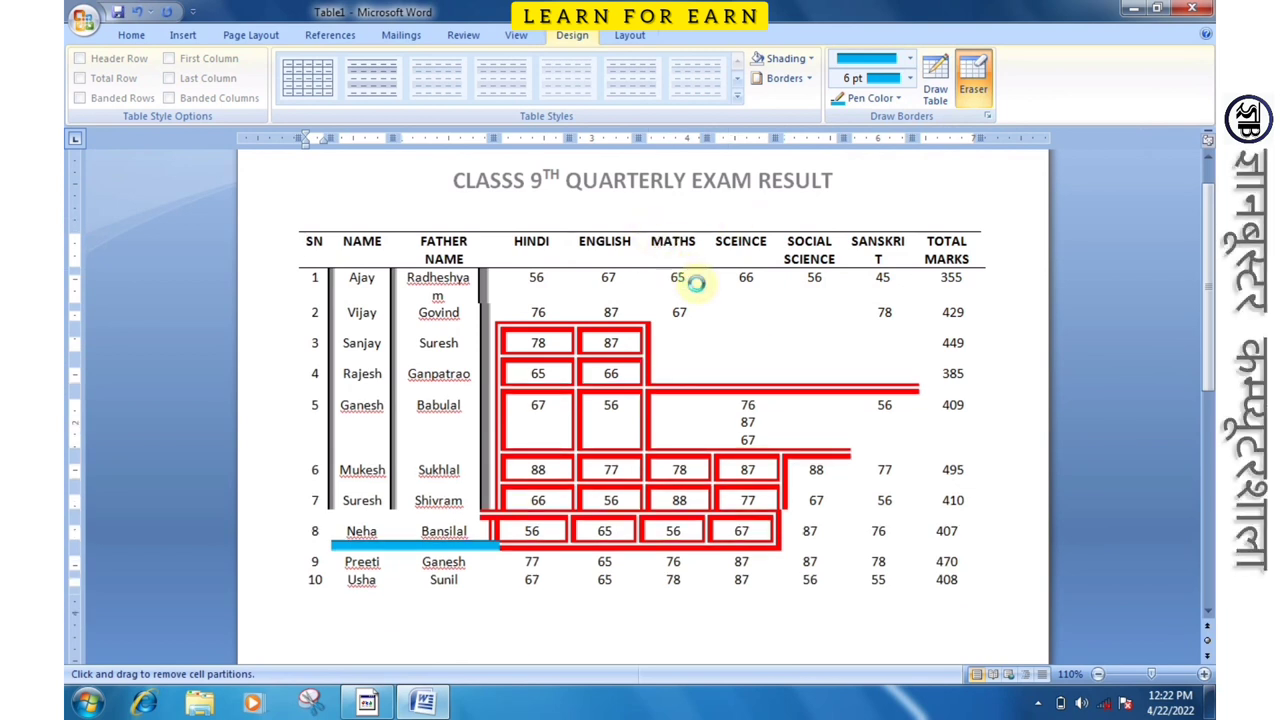
pyautogui.moveTo(696, 284); pyautogui.dragTo(735, 250)
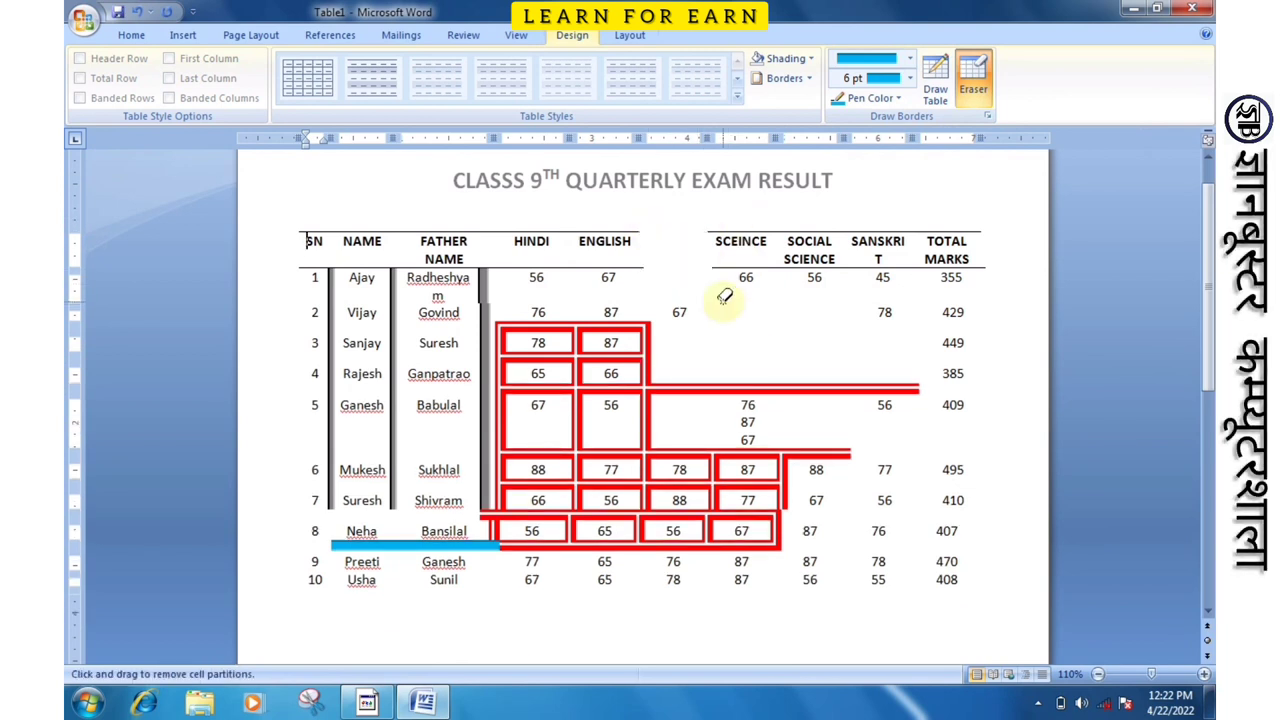